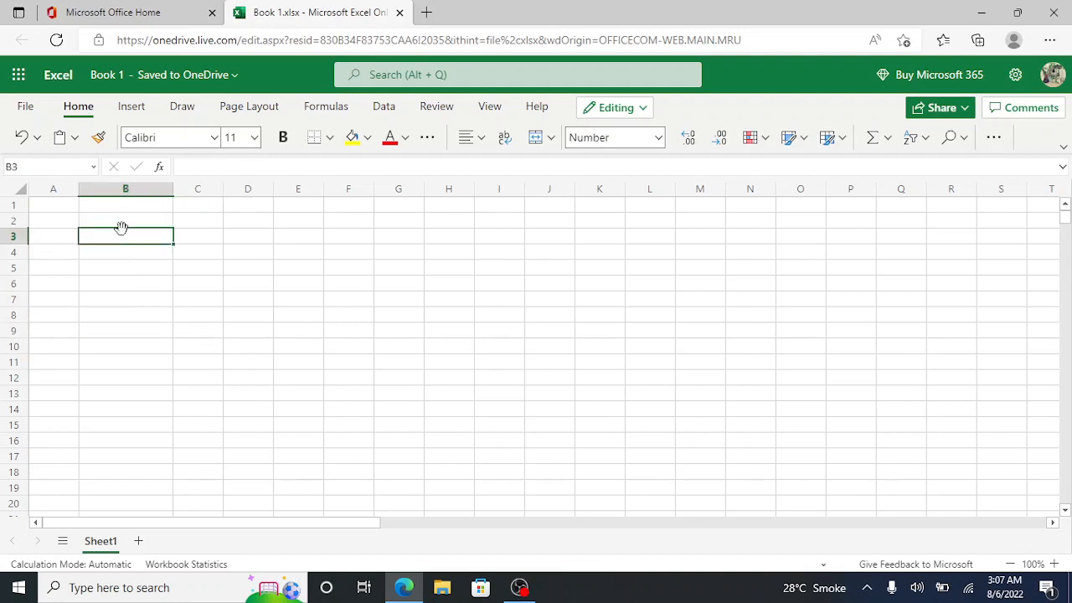
# Step: Enter the column headings "Sr" in cell A2 and "Name" in cell B2
pyautogui.click(119, 223)
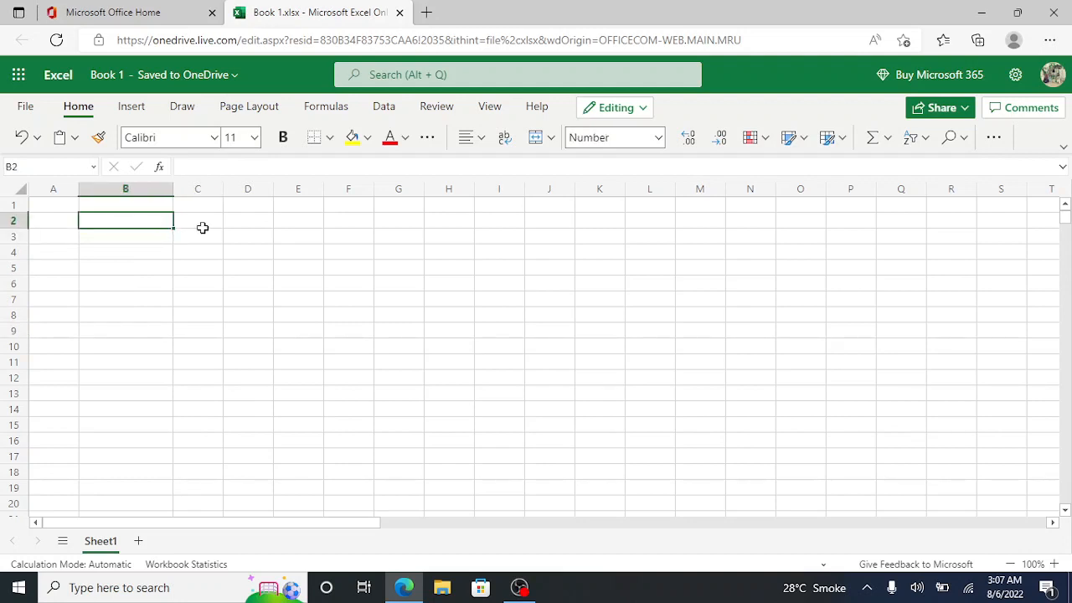
pyautogui.click(210, 224)
pyautogui.click(144, 221)
pyautogui.click(70, 219)
pyautogui.write('Sr')
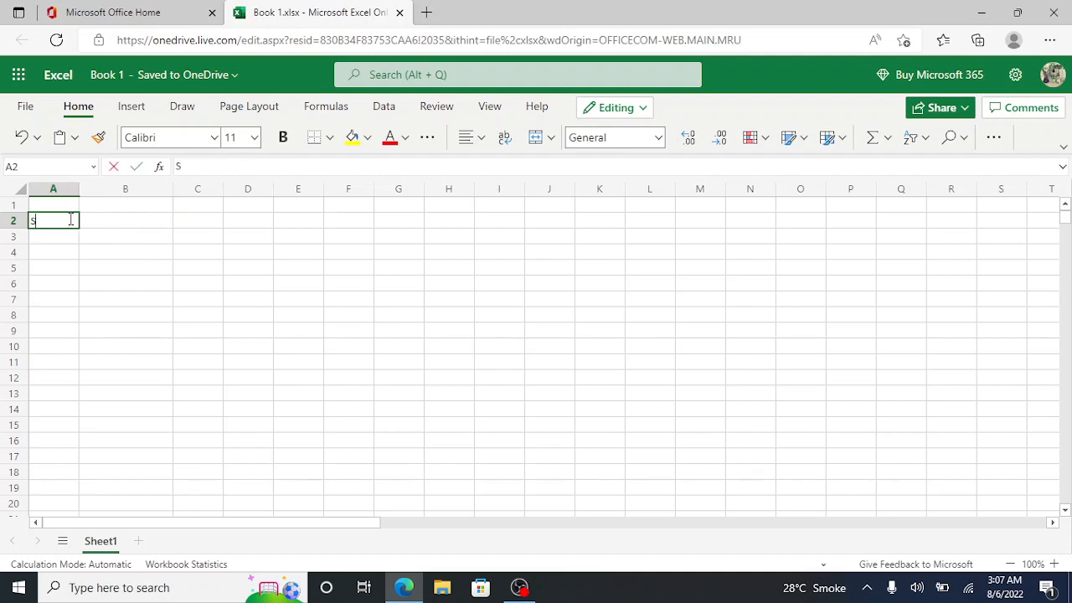
pyautogui.click(156, 220)
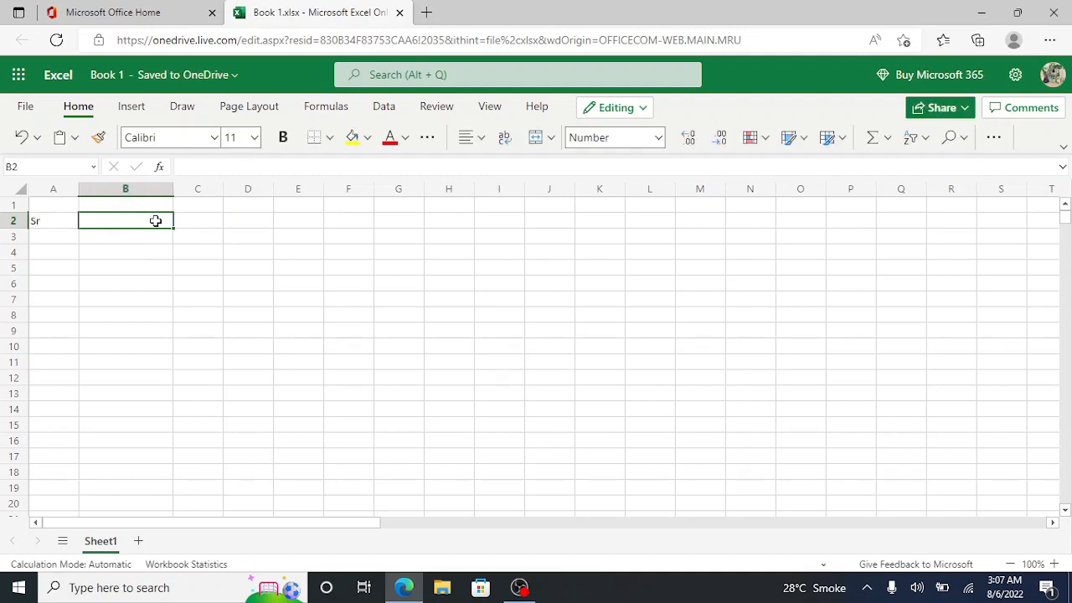
pyautogui.write('N ame')
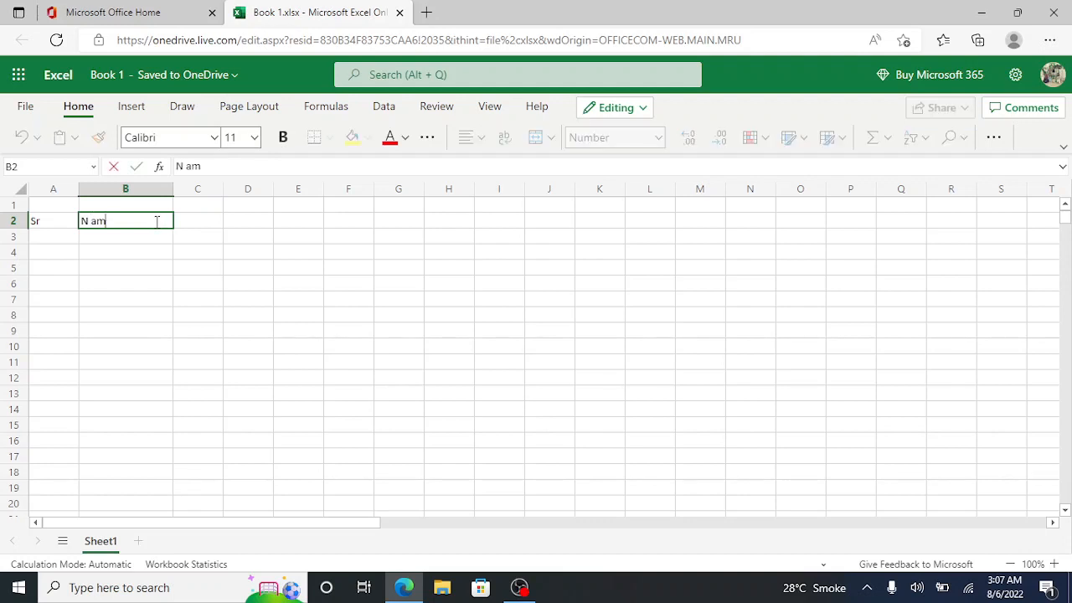
pyautogui.press('BackSpace')
pyautogui.press('BackSpace')
pyautogui.write('ame')
# Step: Enter the headings "Math", "phy", "eng" and "Total" in cells C2 to F2
pyautogui.click(190, 224)
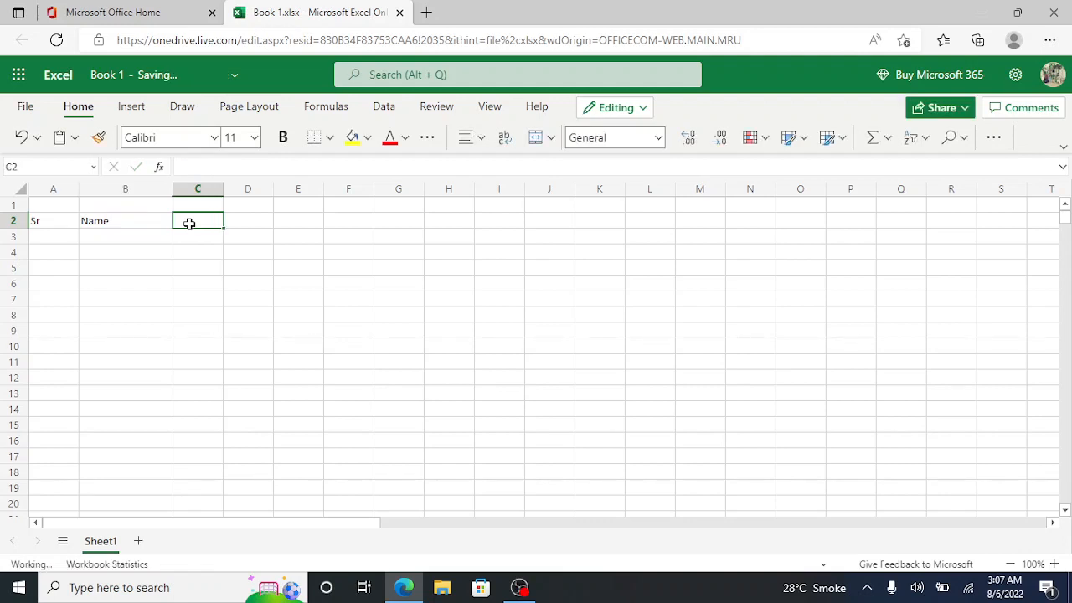
pyautogui.write('Math')
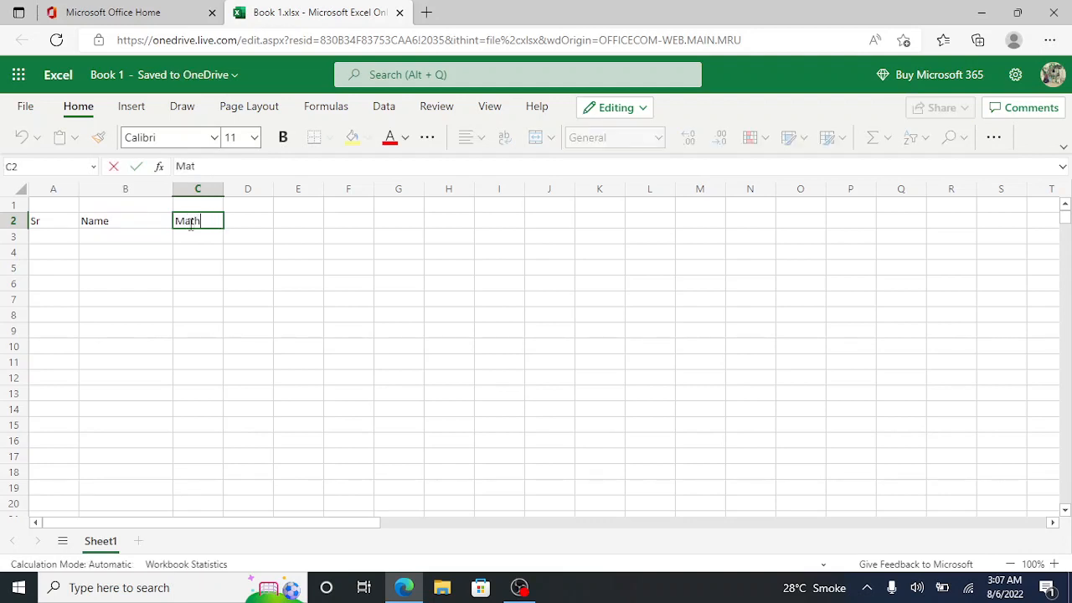
pyautogui.click(242, 220)
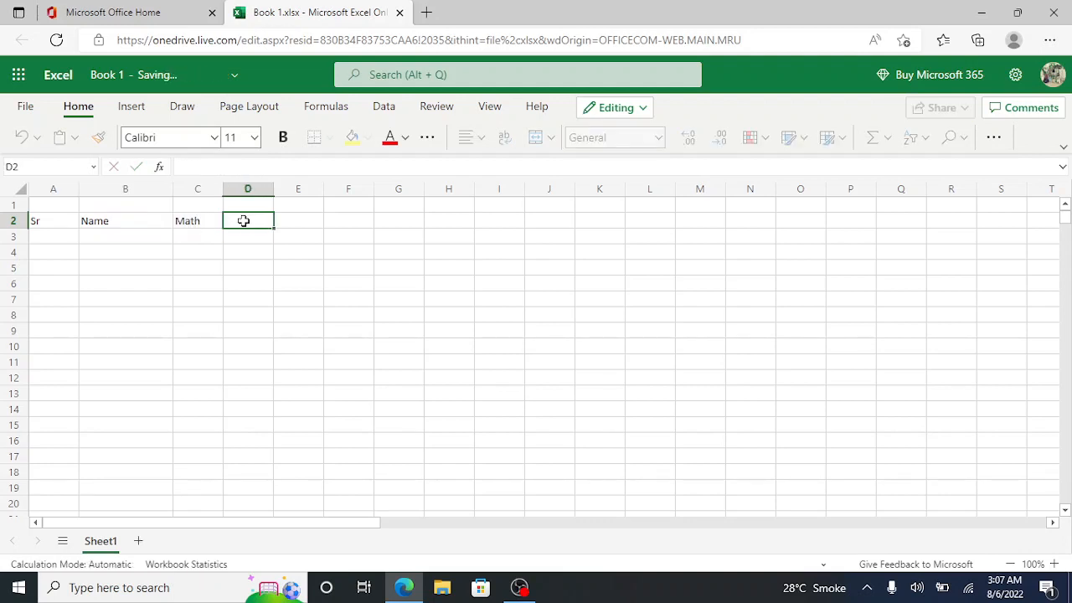
pyautogui.write('phy')
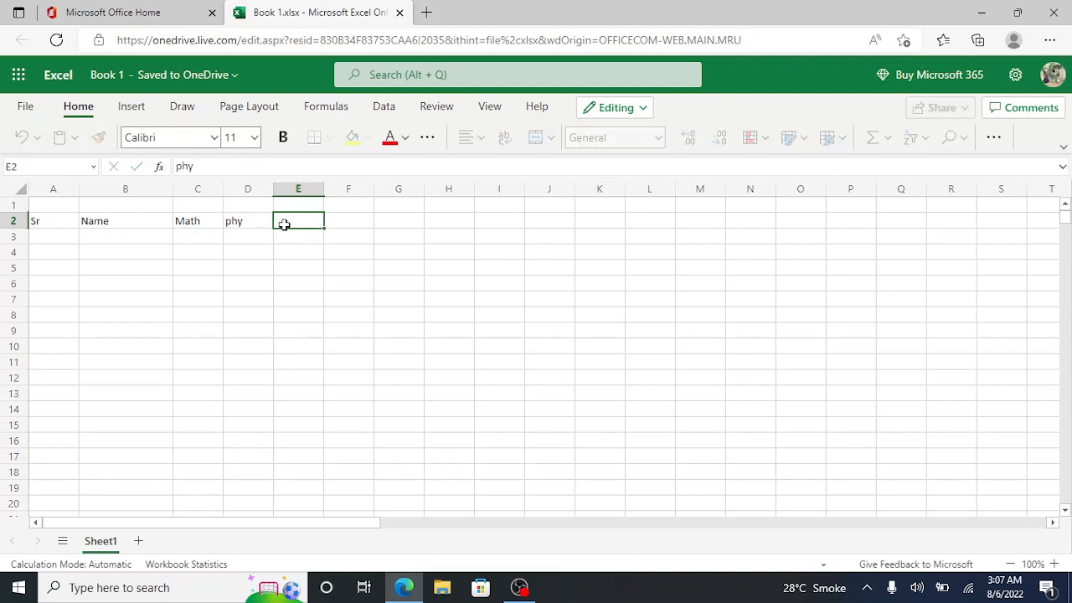
pyautogui.click(284, 223)
pyautogui.write('we')
pyautogui.press('BackSpace')
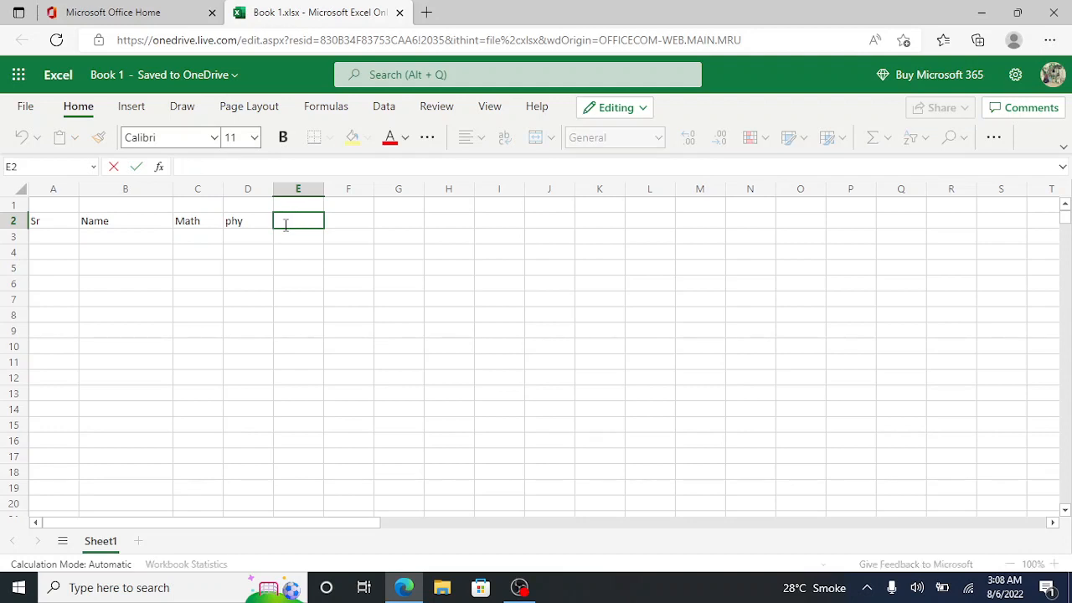
pyautogui.click(362, 218)
pyautogui.write('Total')
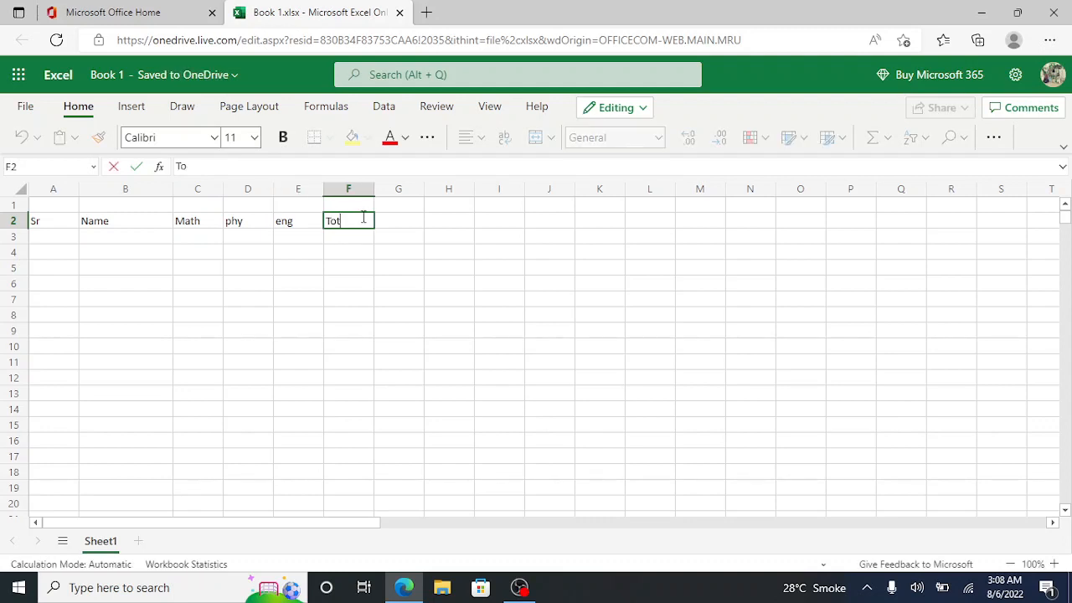
# Step: Start the first record in row 3 with serial number 1 and the student's name
pyautogui.click(56, 239)
pyautogui.write('1')
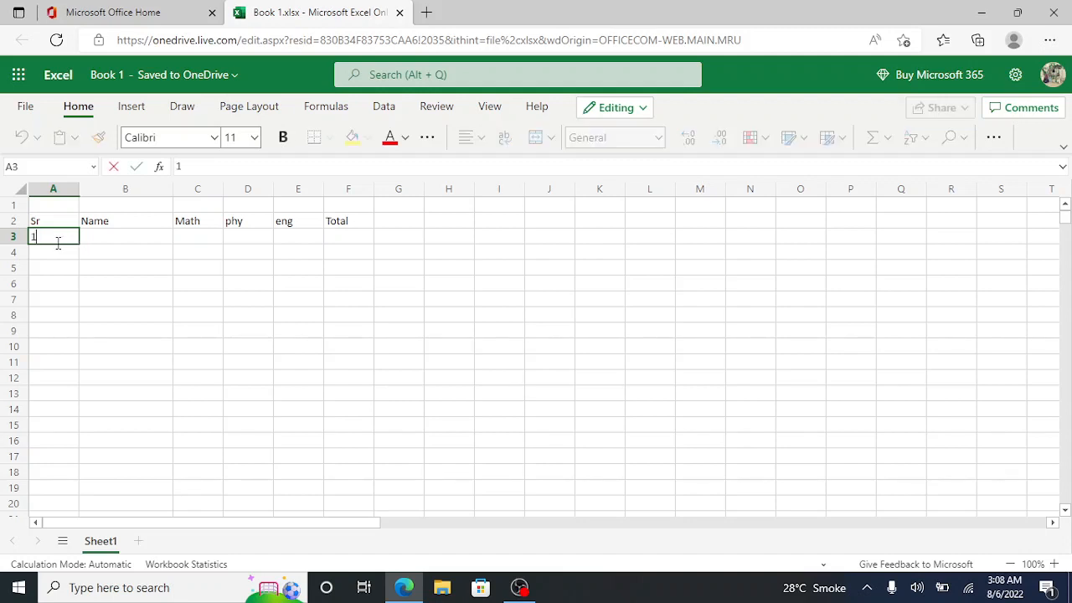
pyautogui.click(124, 241)
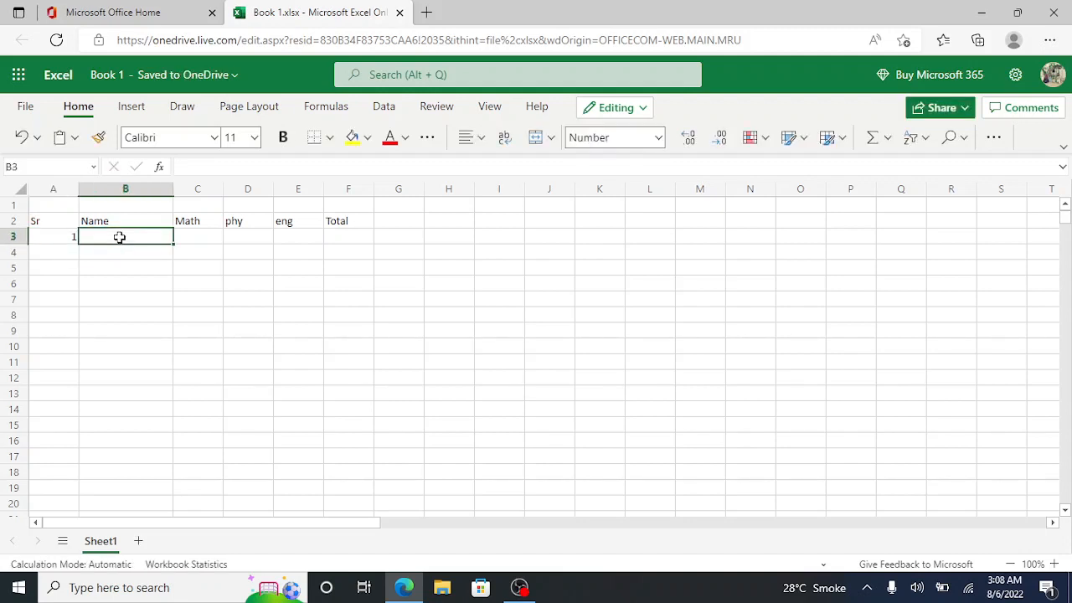
pyautogui.write('ali')
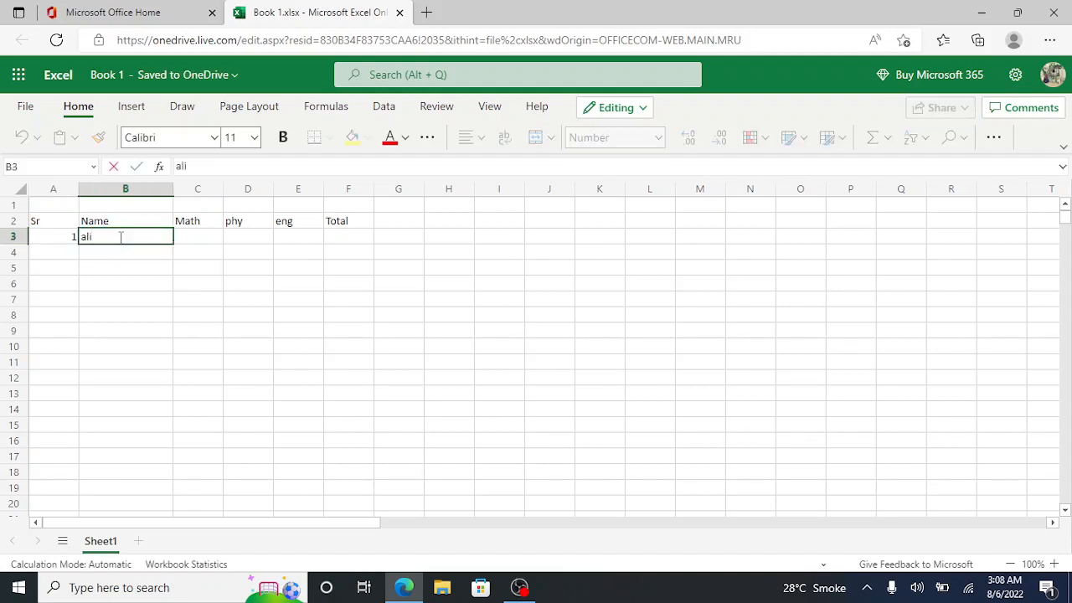
# Step: Enter the first student's marks in row 3: 30 for Math, 55 for phy and 43 for eng
pyautogui.click(202, 235)
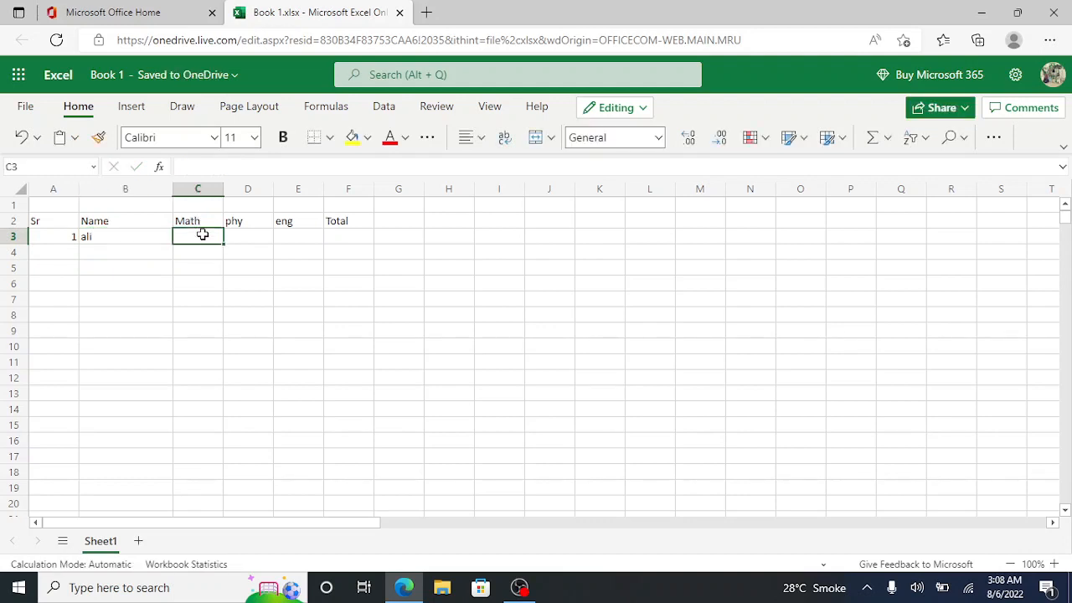
pyautogui.write('30')
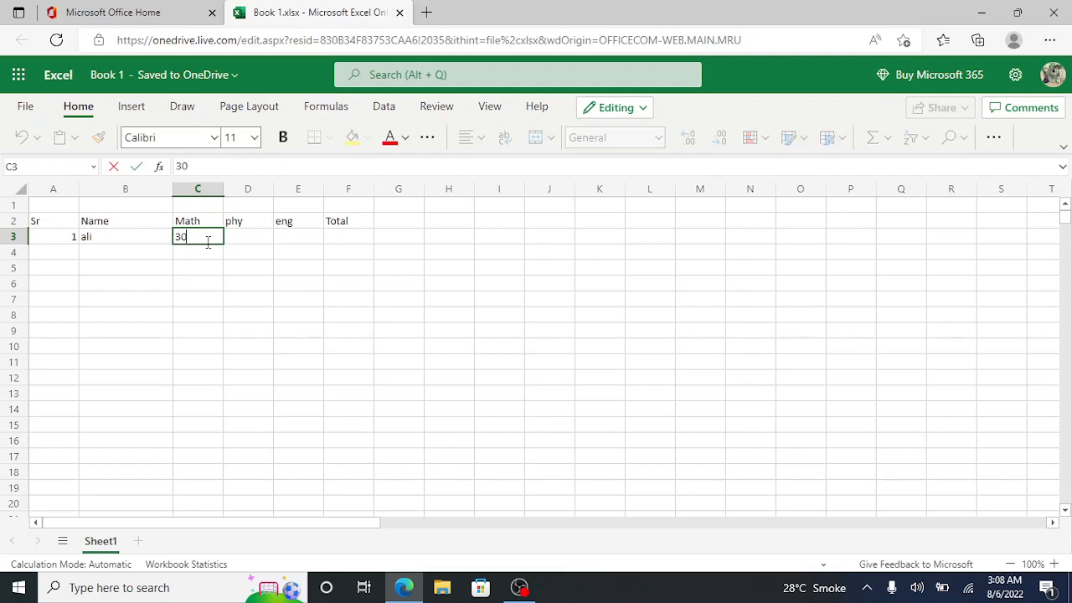
pyautogui.press('Tab')
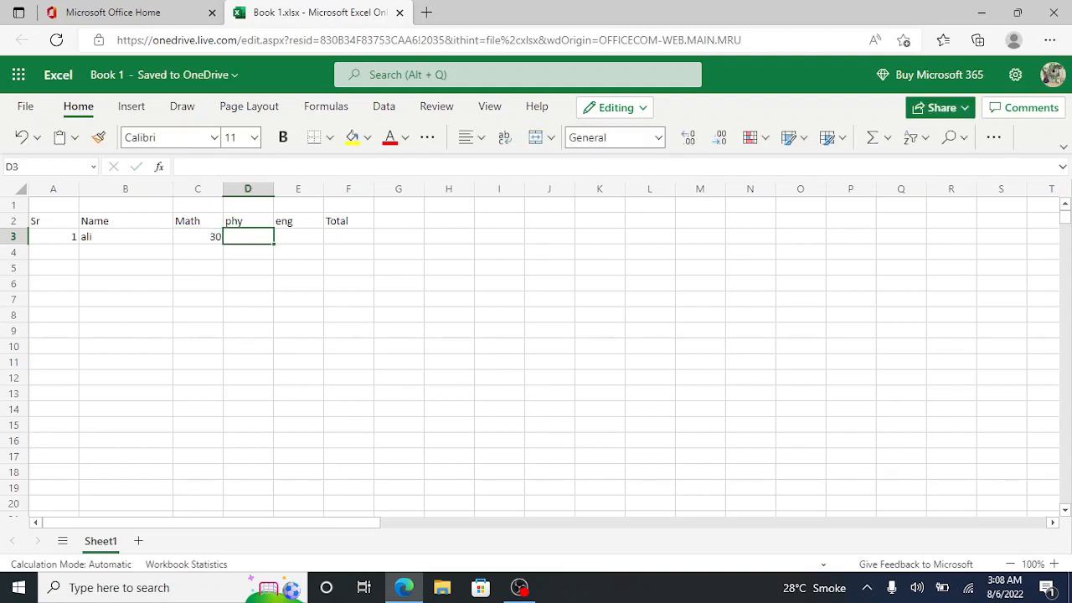
pyautogui.write('55')
pyautogui.press('Tab')
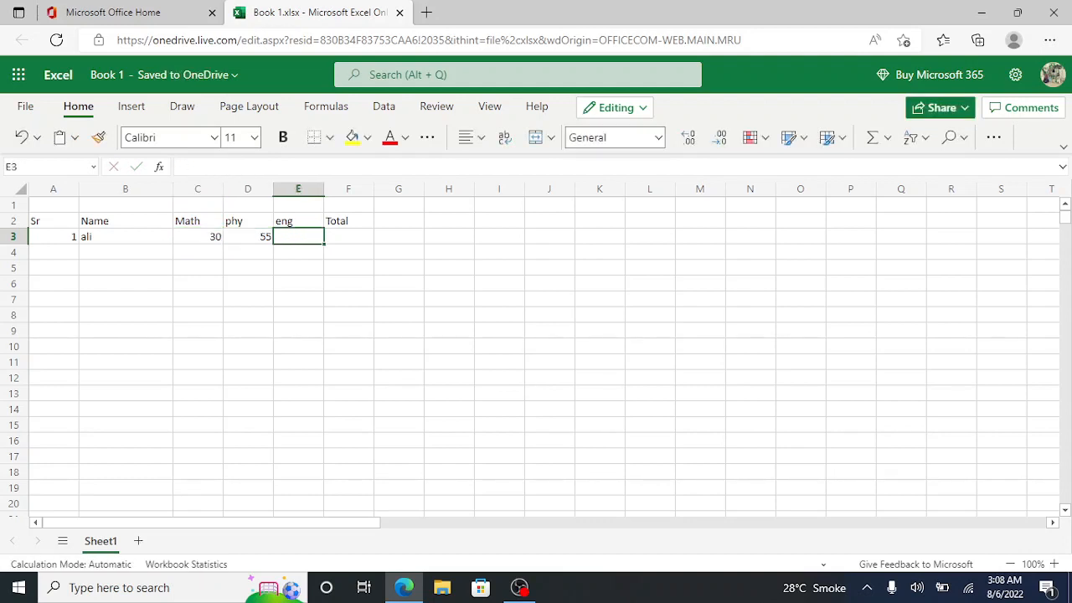
pyautogui.write('43')
pyautogui.press('Tab')
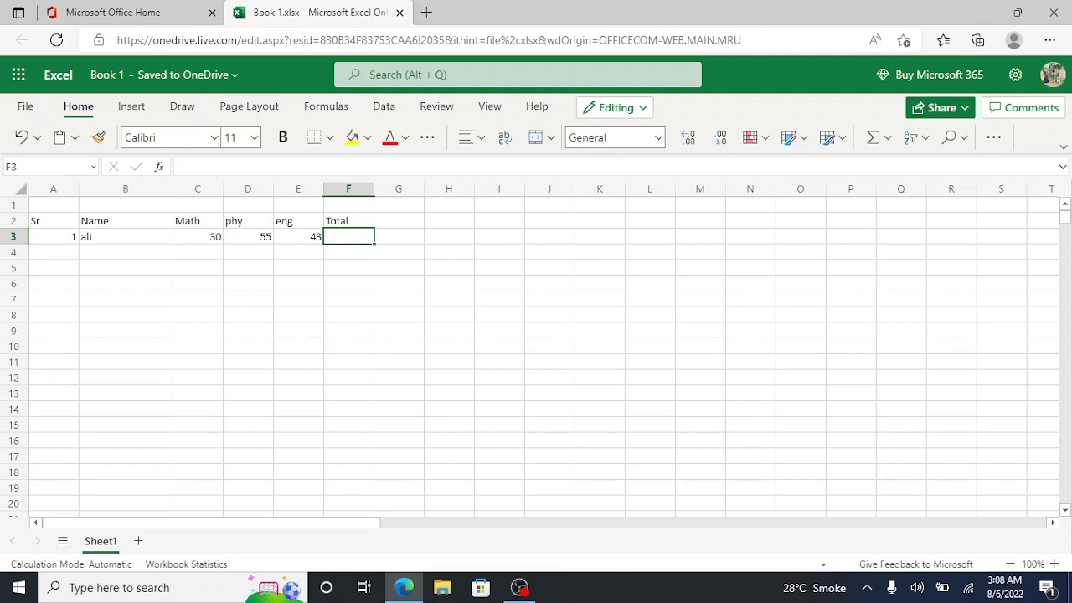
# Step: Calculate the student's total in cell F3 with the addition formula =C3+D3+E3
pyautogui.write('?????')
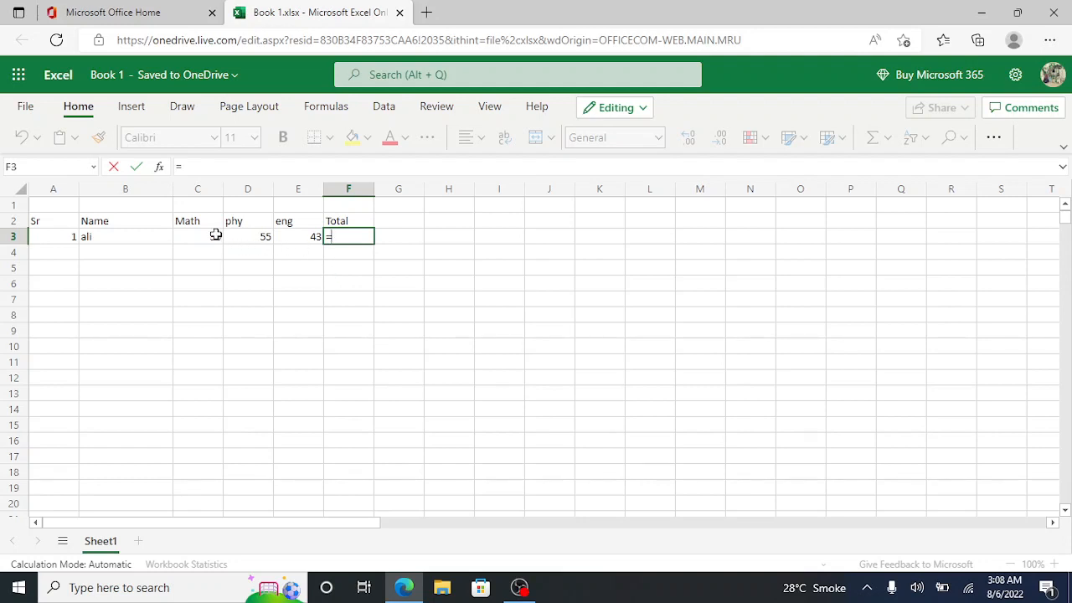
pyautogui.click(215, 236)
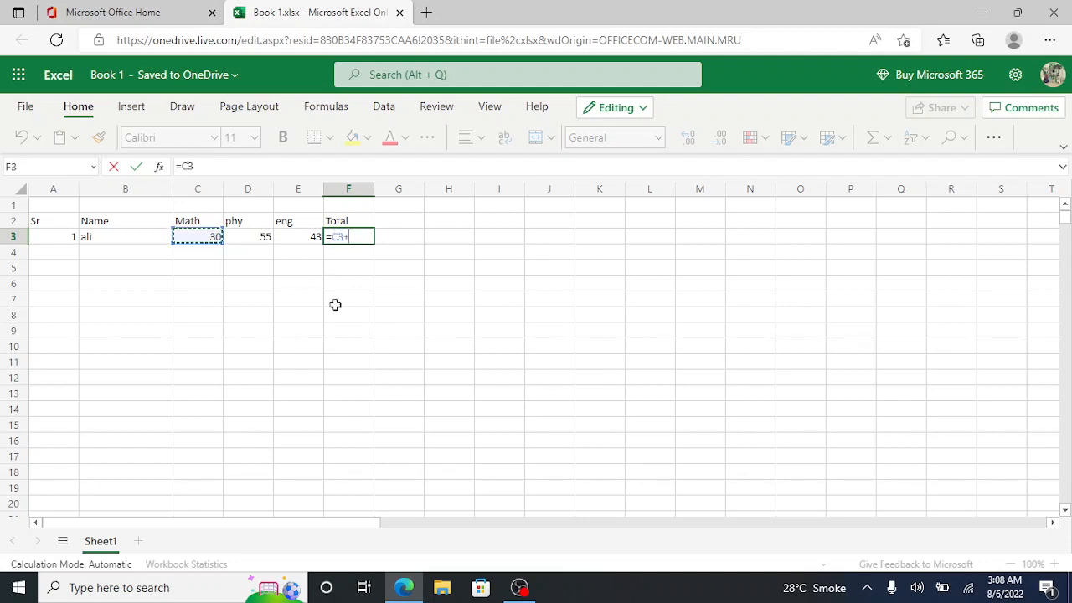
pyautogui.write('+')
pyautogui.click(265, 235)
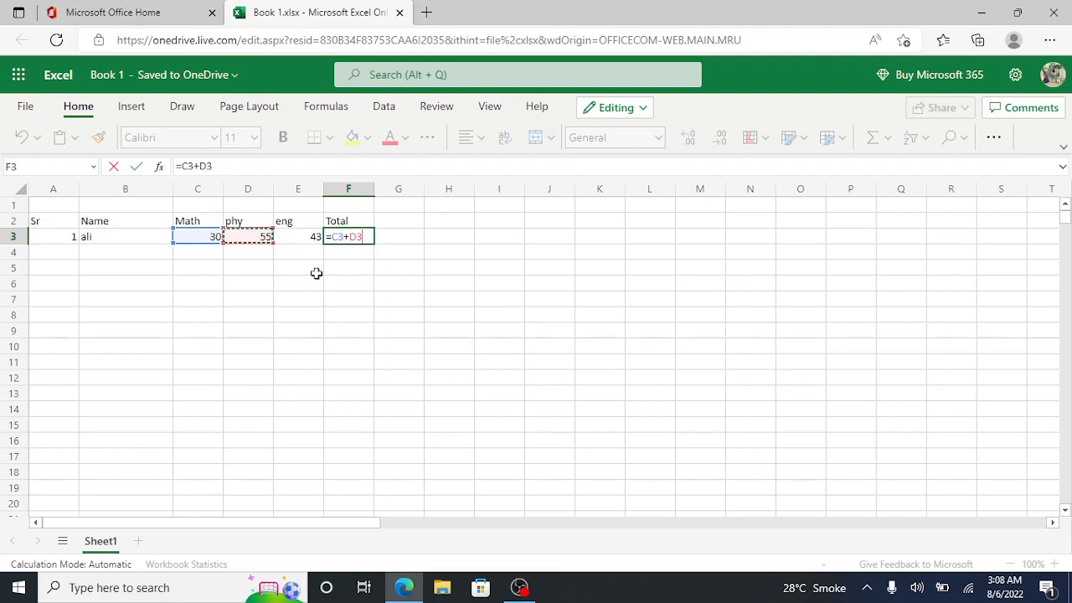
pyautogui.write('+')
pyautogui.click(301, 238)
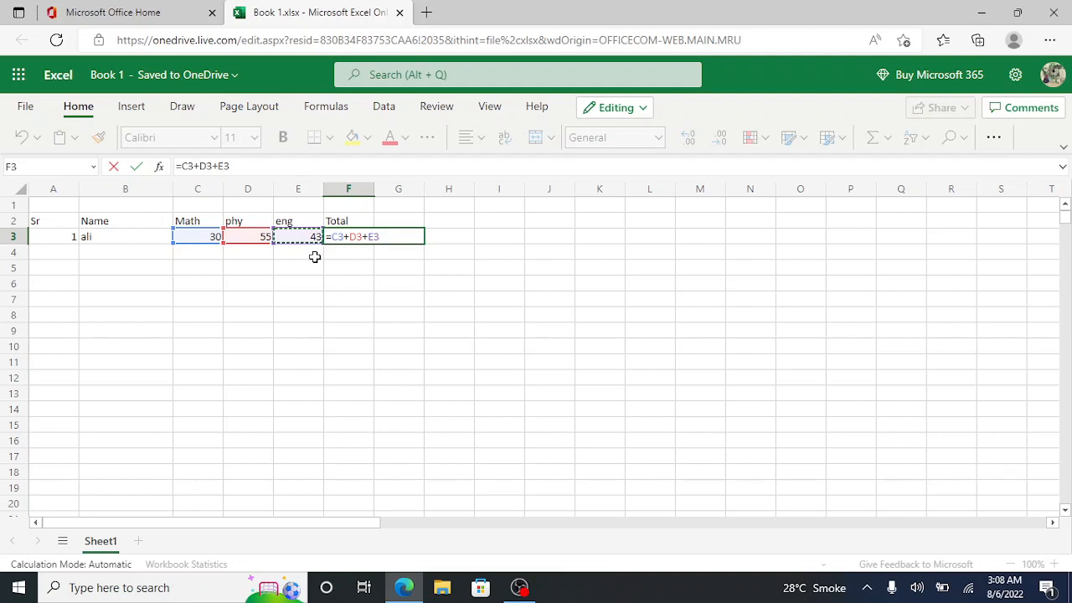
pyautogui.press('Return')
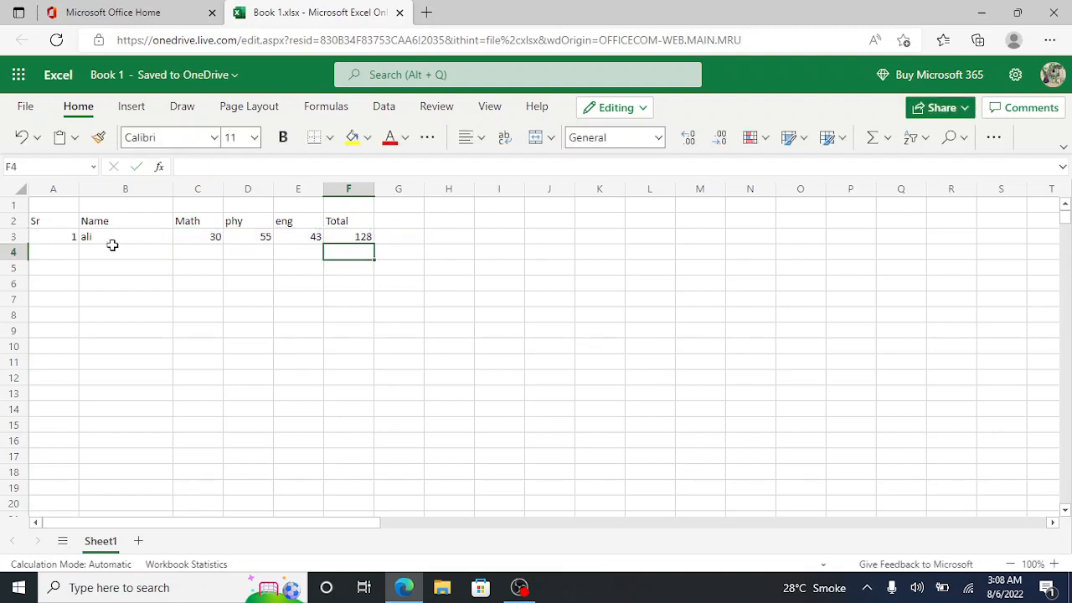
# Step: Change the Math mark in cell C3 to 55 to test the addition formula
pyautogui.click(192, 238)
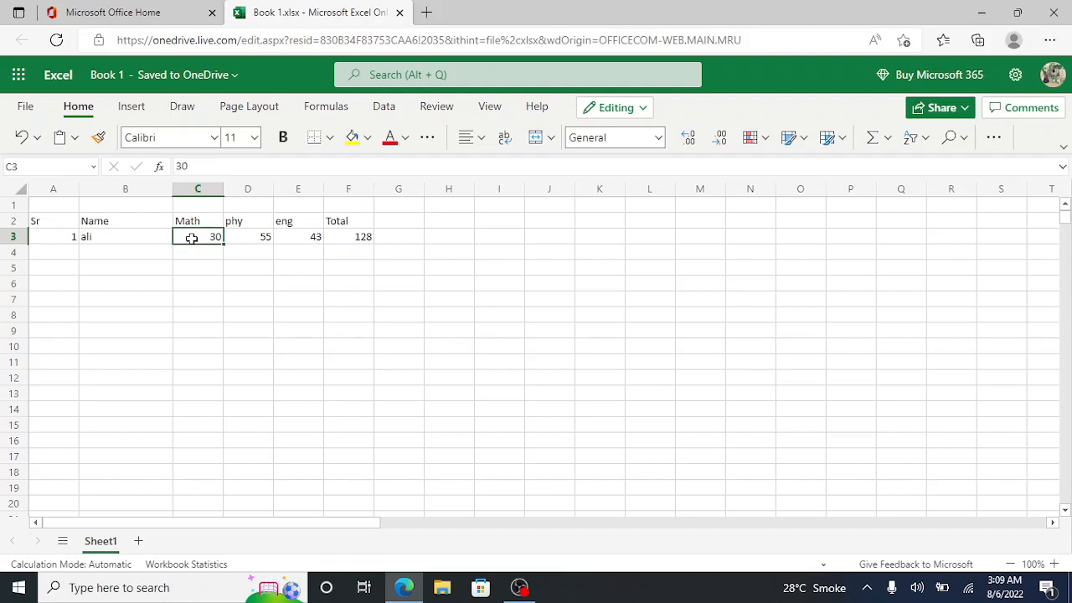
pyautogui.write('55')
pyautogui.press('Return')
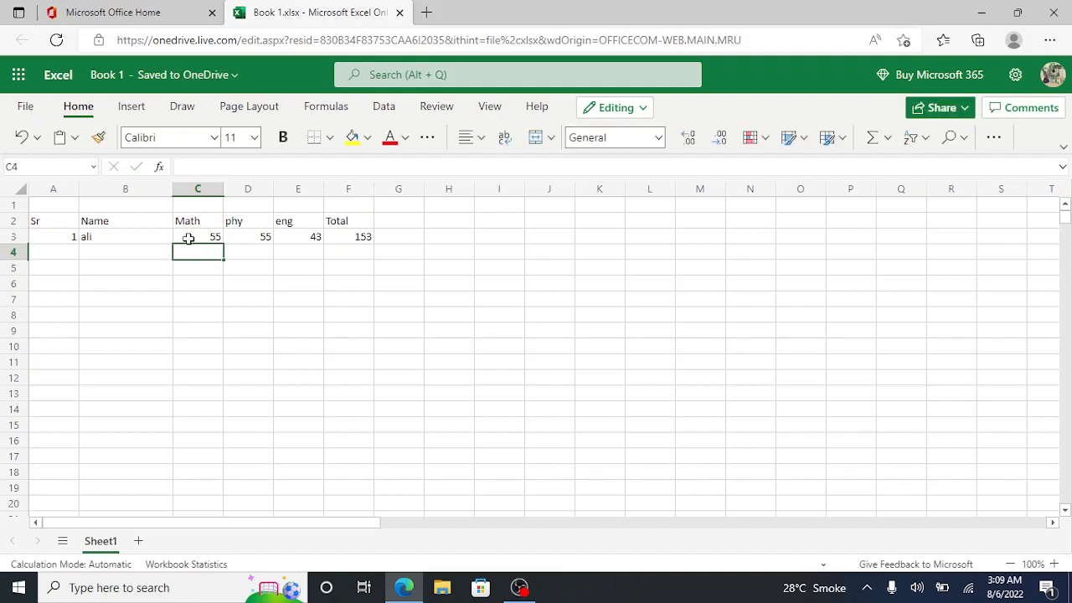
# Step: Replace the formula in the Total cell F3 with =sum(C3:E3)
pyautogui.doubleClick(357, 237)
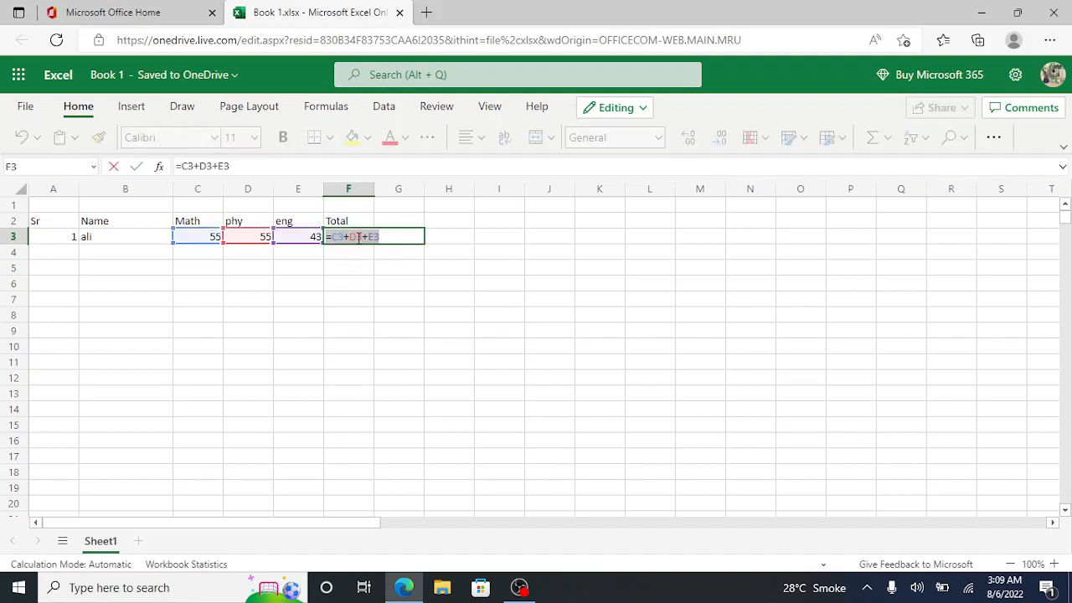
pyautogui.click(366, 237)
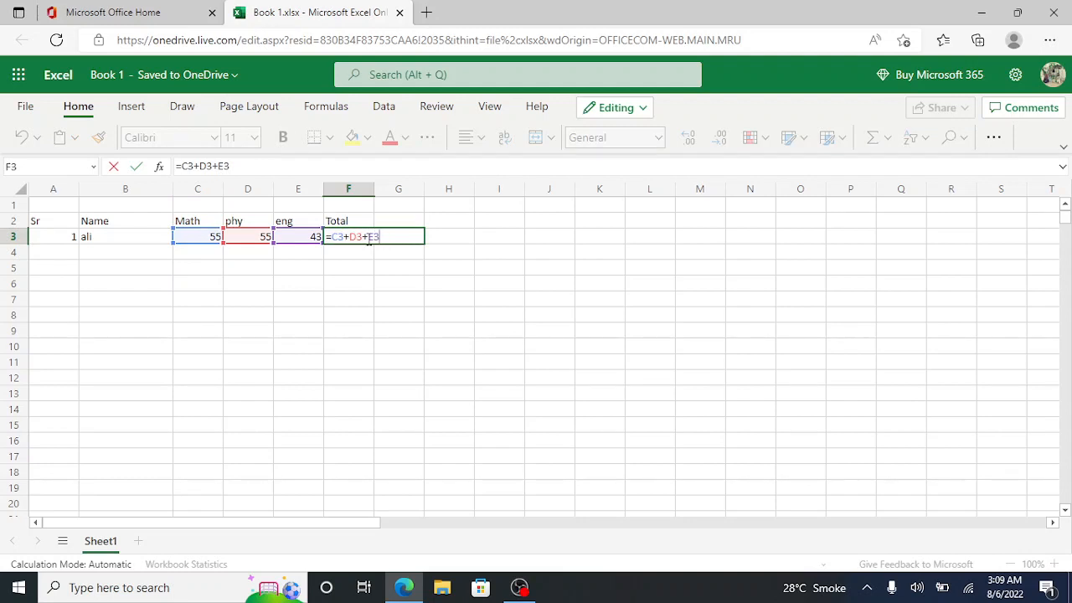
pyautogui.press('BackSpace')
pyautogui.press('BackSpace')
pyautogui.press('BackSpace')
pyautogui.press('BackSpace')
pyautogui.press('BackSpace')
pyautogui.press('BackSpace')
pyautogui.press('BackSpace')
pyautogui.press('BackSpace')
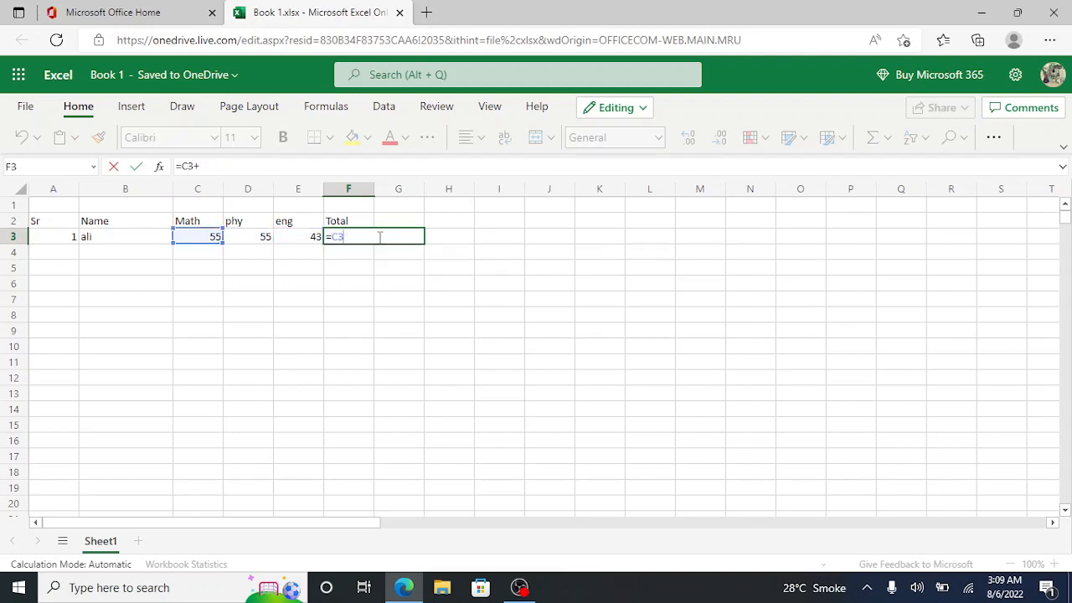
pyautogui.write('sum')
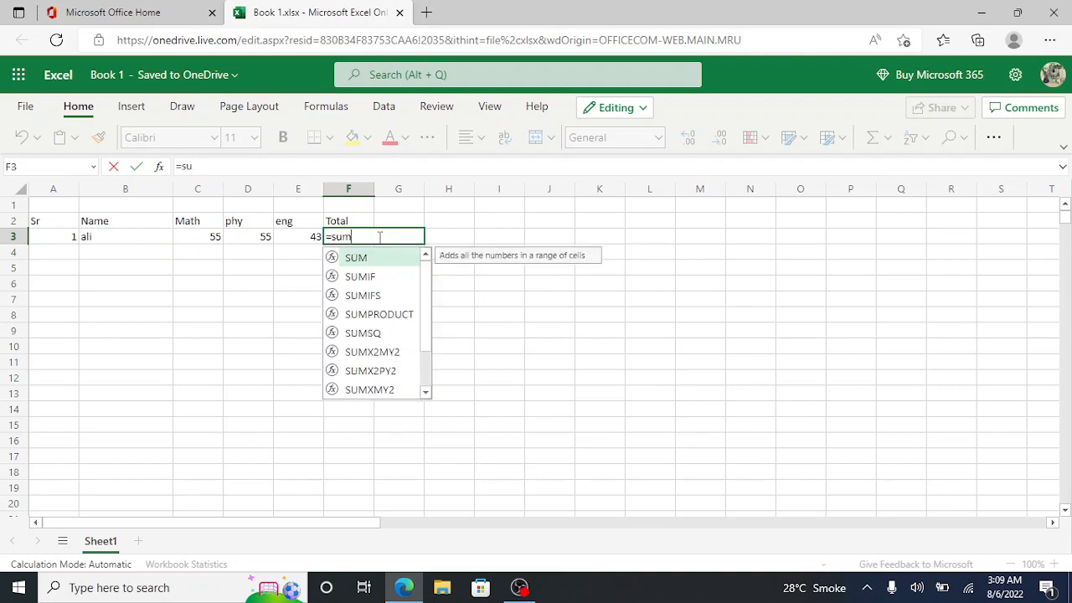
pyautogui.write('(')
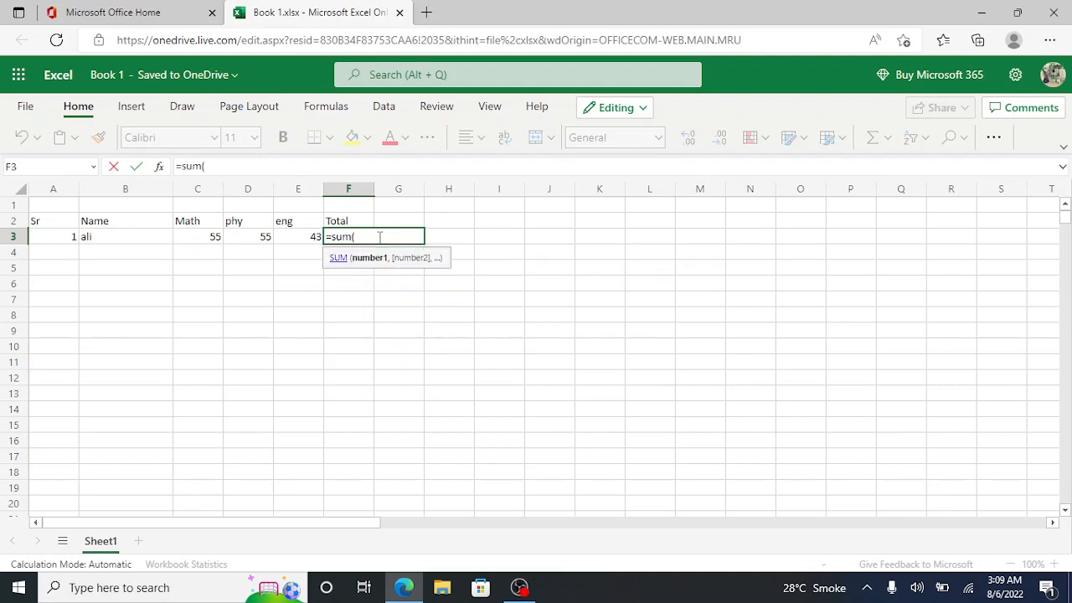
pyautogui.click(215, 237)
pyautogui.write(':')
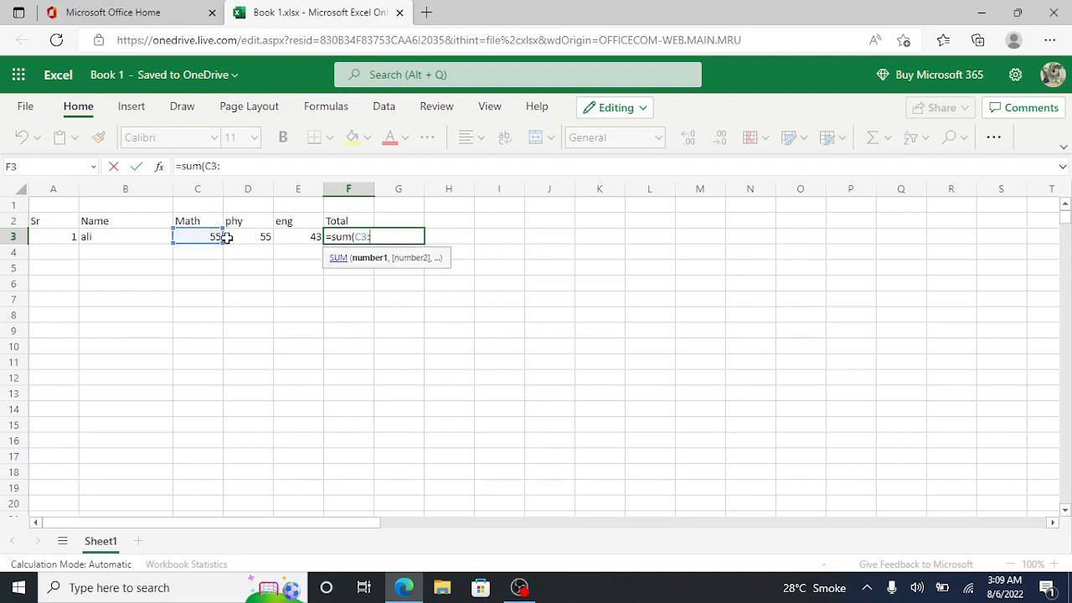
pyautogui.click(283, 237)
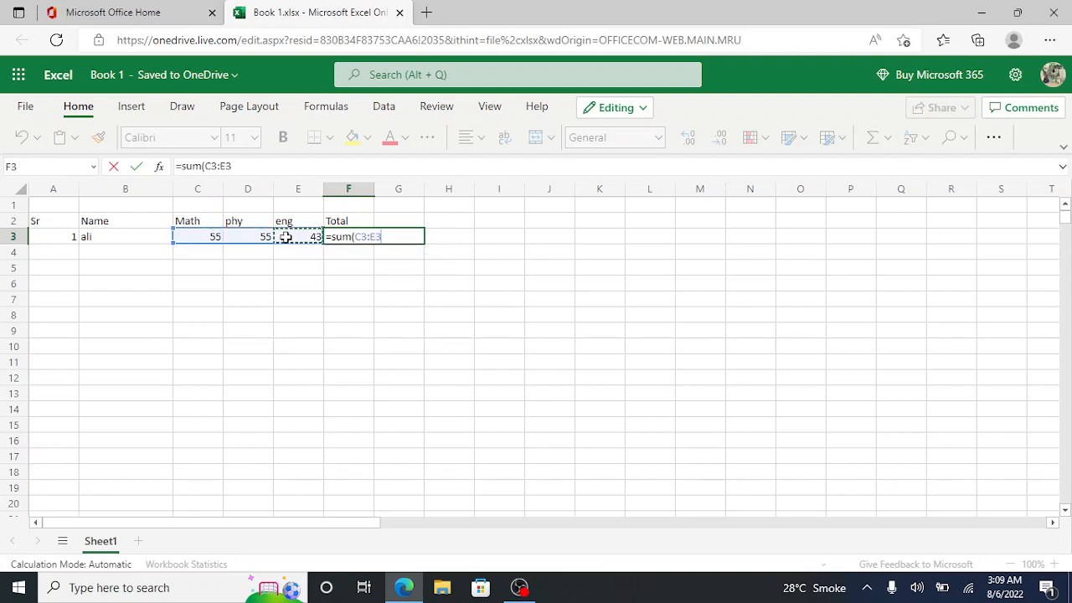
pyautogui.write(')')
pyautogui.press('Return')
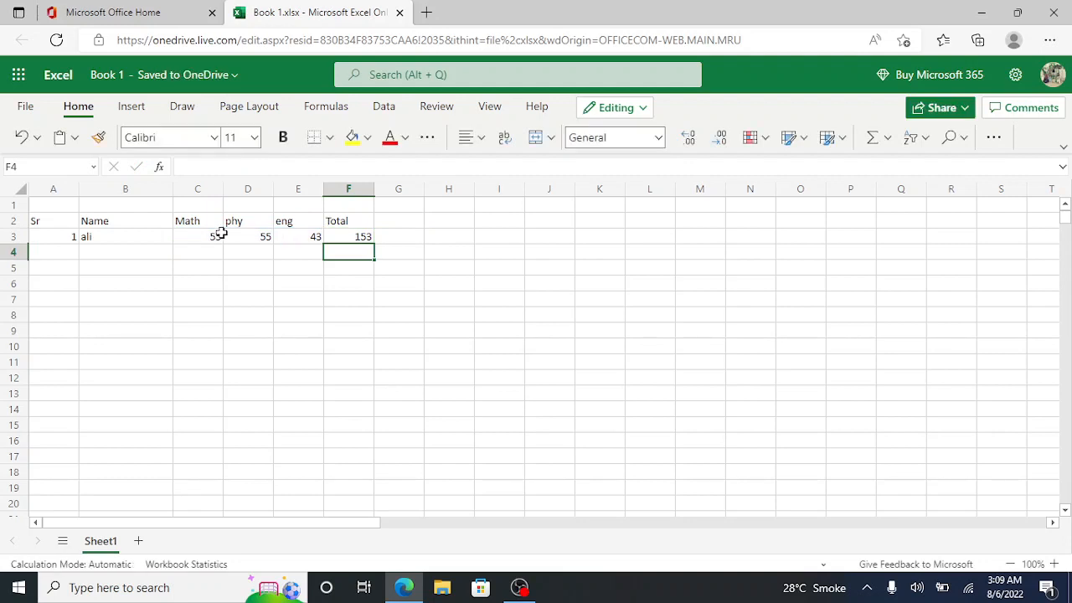
# Step: Change the Math mark in cell C3 to 34 to test the SUM formula
pyautogui.click(219, 234)
pyautogui.write('34')
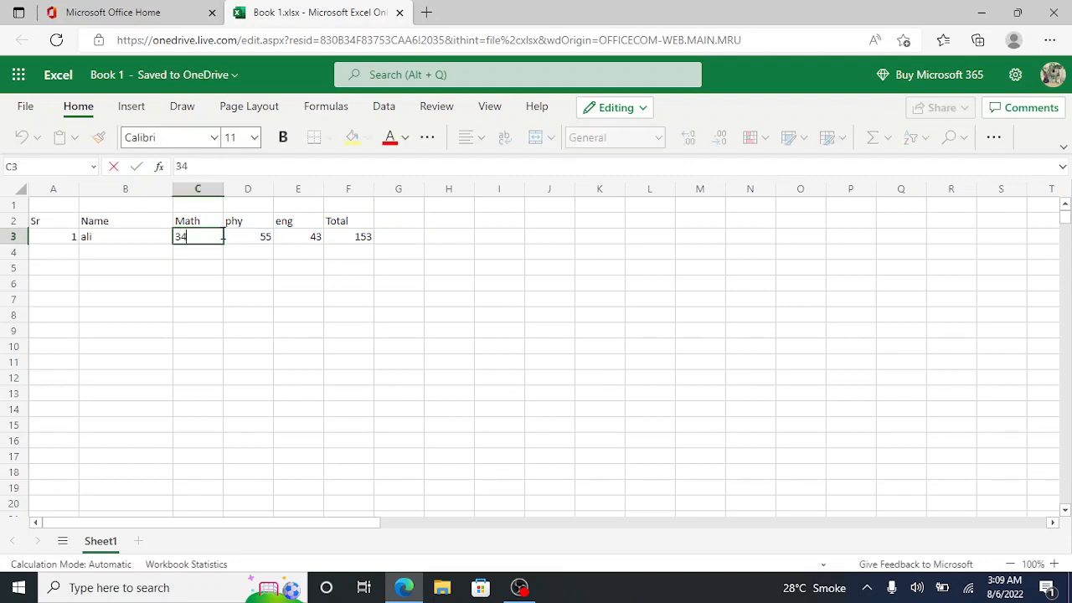
pyautogui.press('Return')
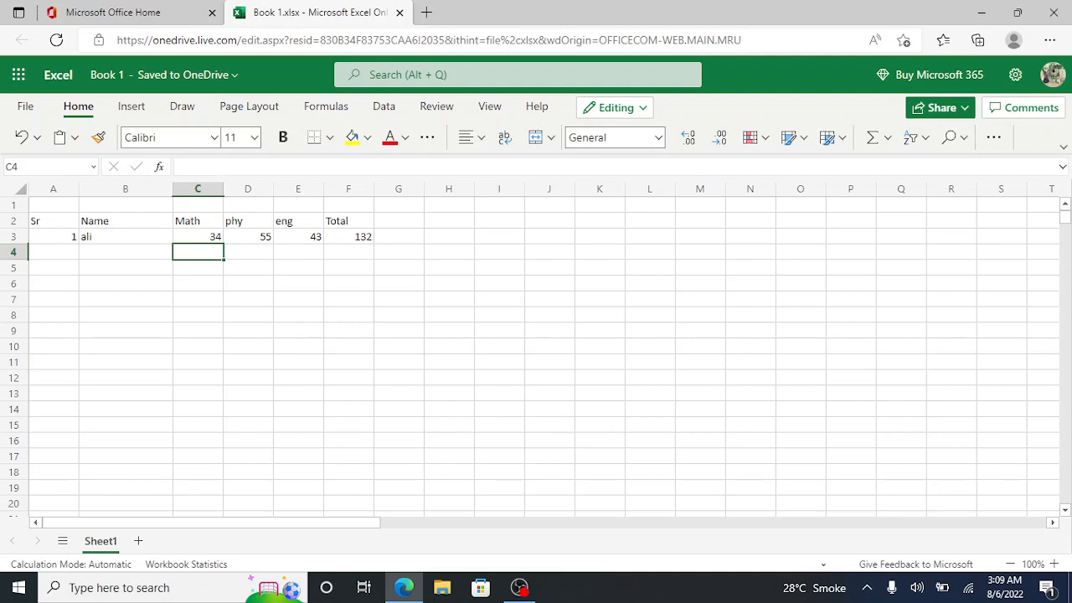
# Step: Change the phy mark in cell D3 to 23 to test the SUM formula
pyautogui.click(251, 237)
pyautogui.write('23')
pyautogui.press('Return')
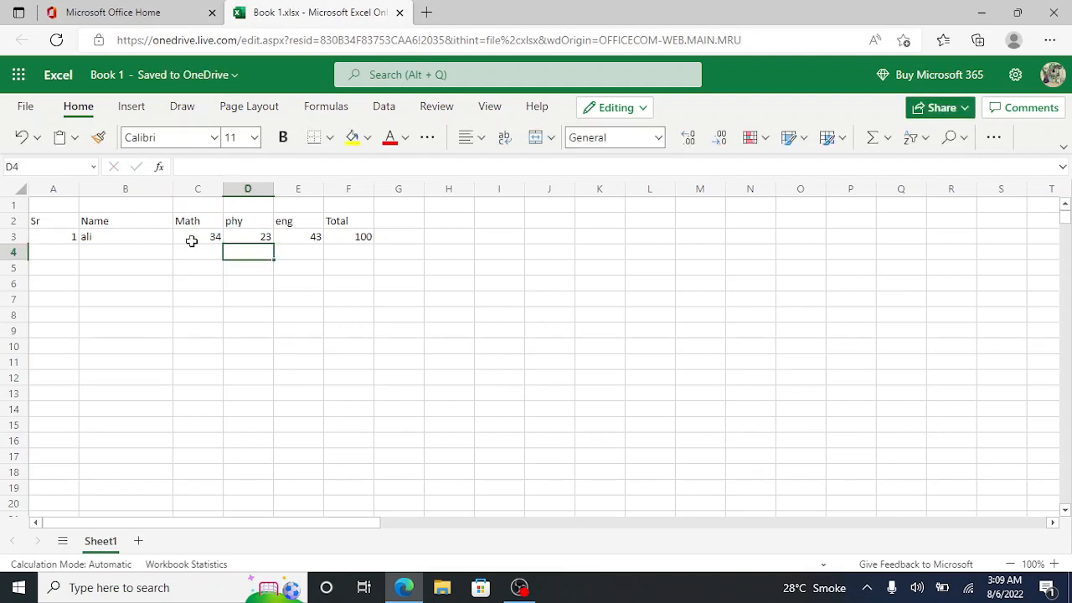
# Step: Apply all borders to the range A1:F16
pyautogui.moveTo(65, 204); pyautogui.dragTo(329, 441)
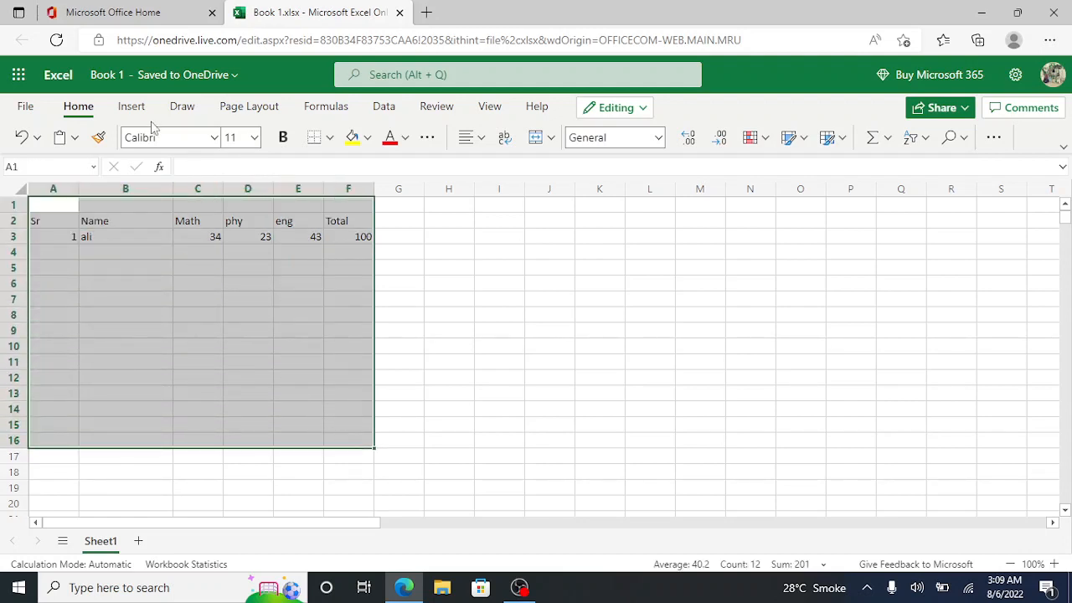
pyautogui.click(330, 138)
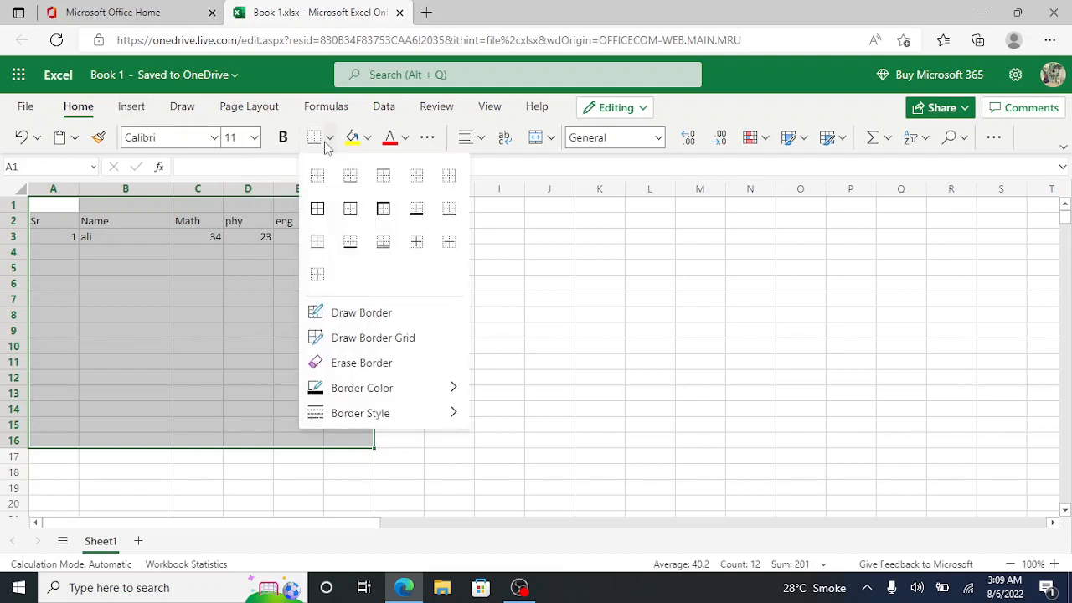
pyautogui.click(317, 208)
pyautogui.click(249, 285)
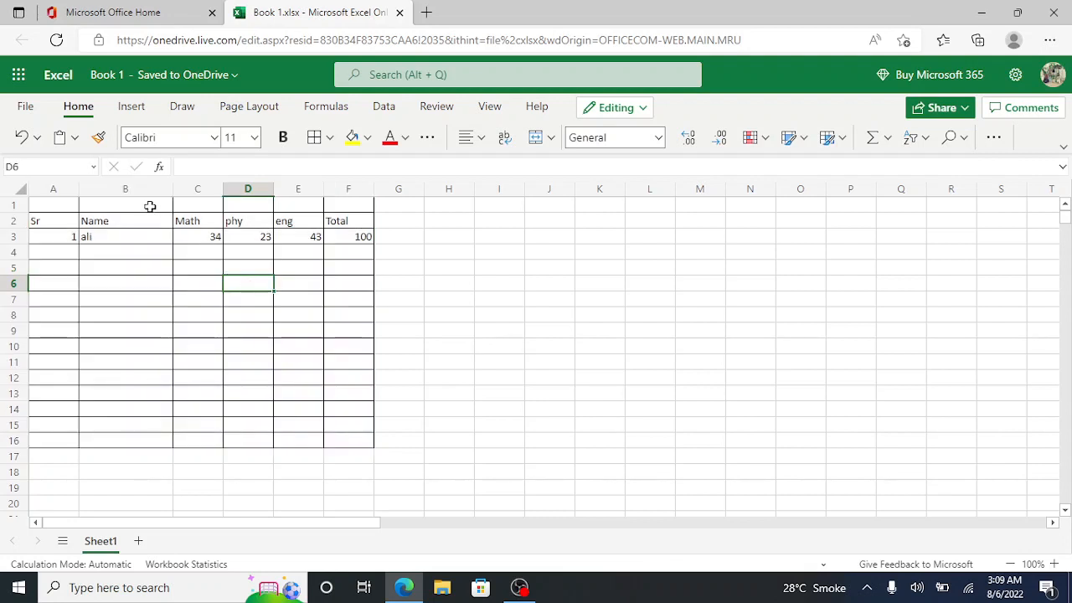
pyautogui.click(62, 207)
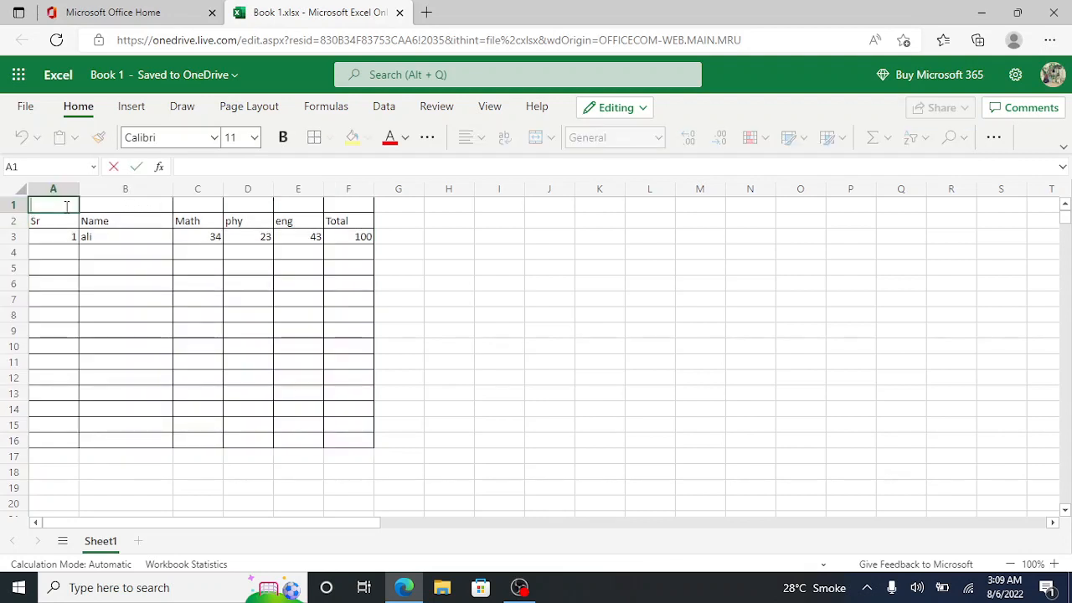
pyautogui.click(198, 267)
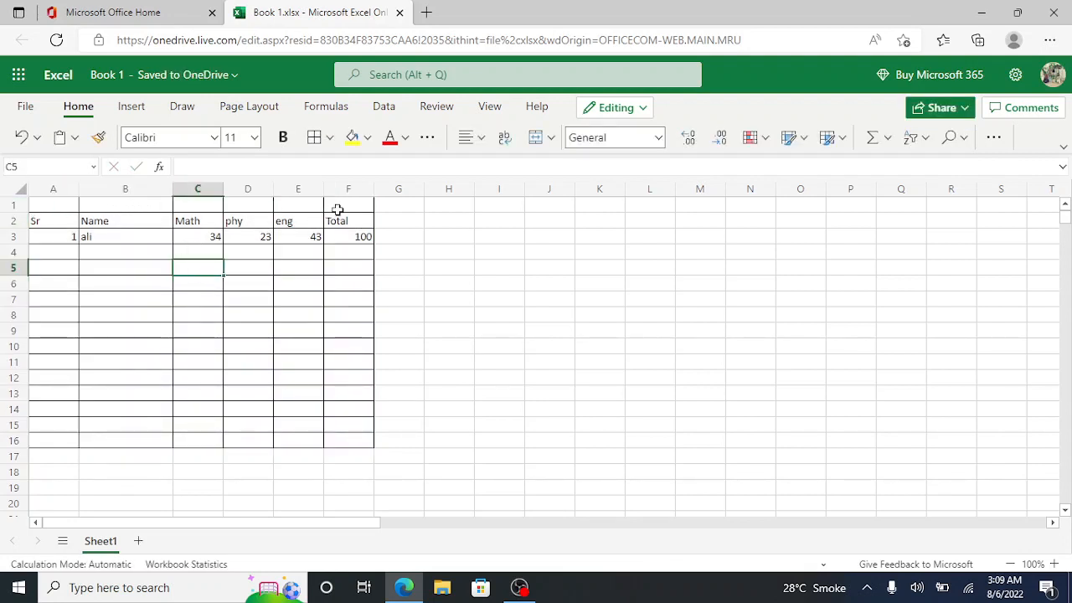
pyautogui.moveTo(337, 209); pyautogui.dragTo(192, 204)
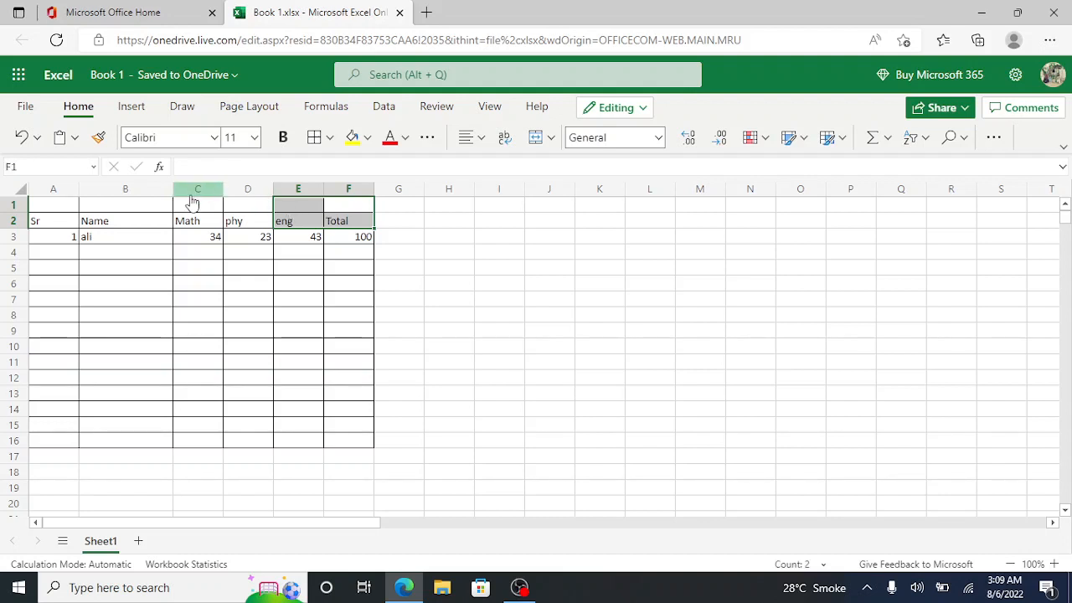
# Step: Merge and center cells A1:F1 above the column headers
pyautogui.click(52, 203)
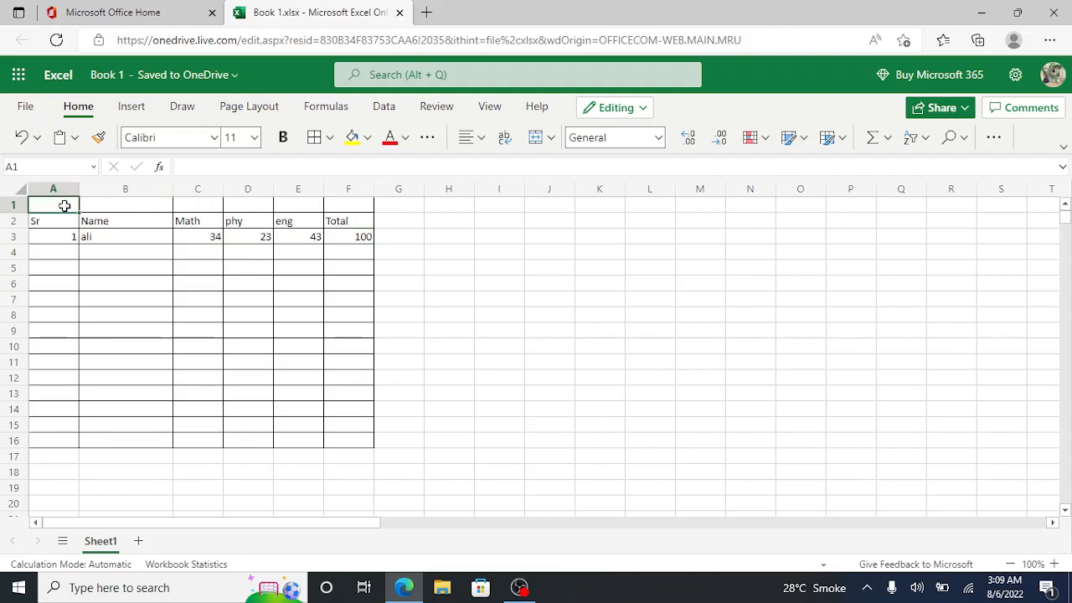
pyautogui.hotkey('shift', 'Right')
pyautogui.hotkey('shift', 'Right')
pyautogui.hotkey('shift', 'Right')
pyautogui.hotkey('shift', 'Right')
pyautogui.hotkey('shift', 'Right')
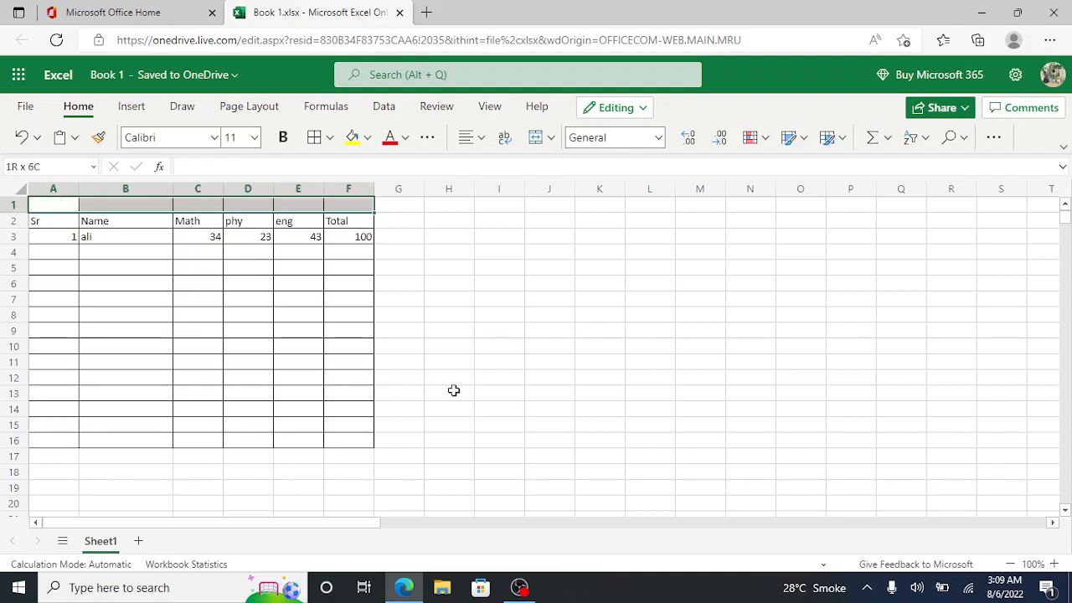
pyautogui.click(536, 141)
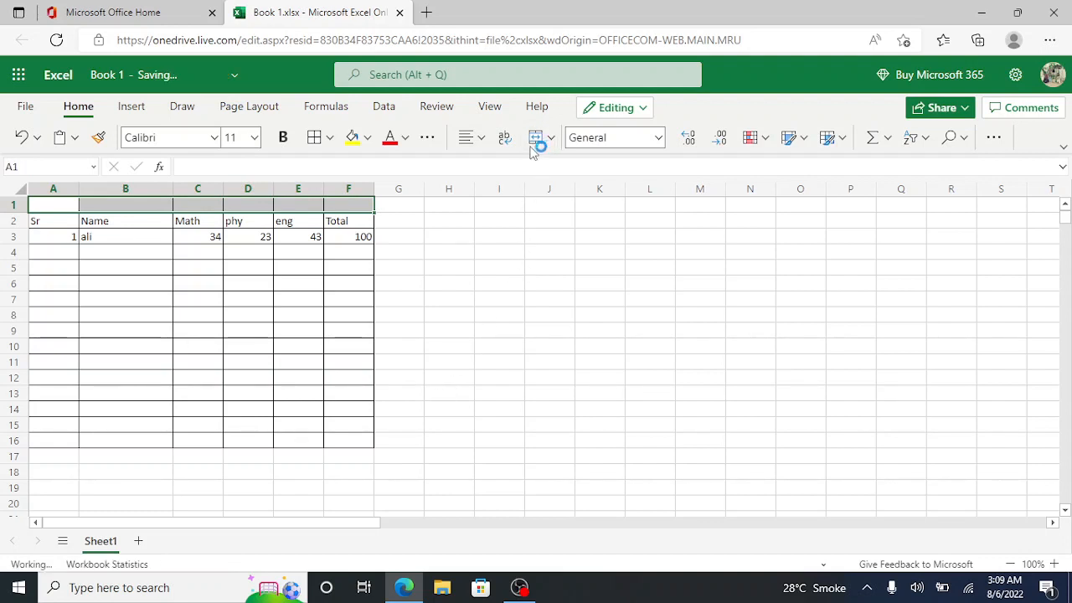
# Step: Enter the title Class Result in the merged cell in row 1
pyautogui.doubleClick(234, 204)
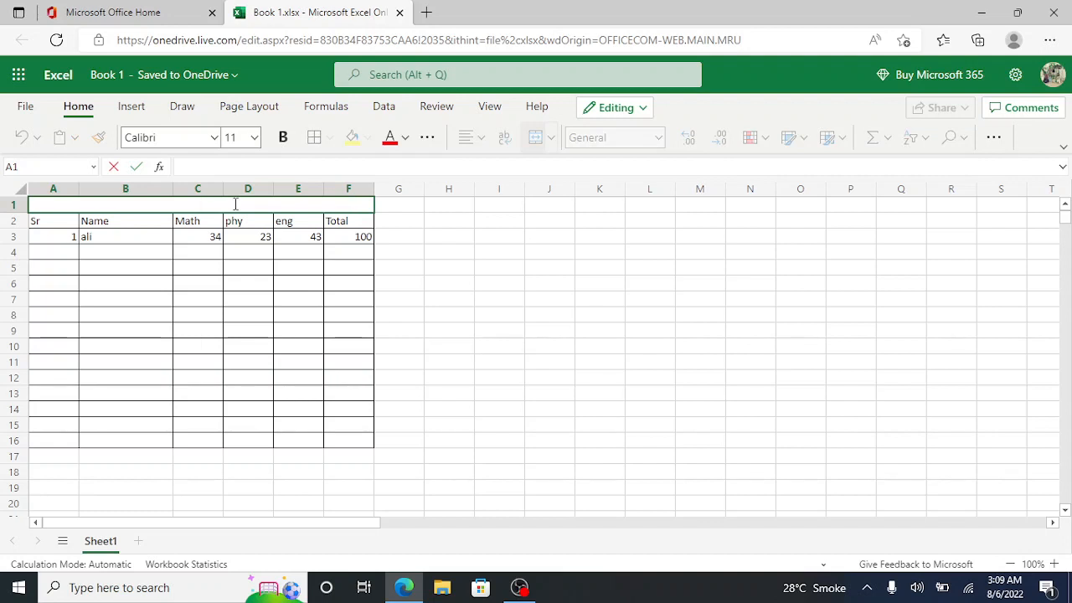
pyautogui.write('Class Resu')
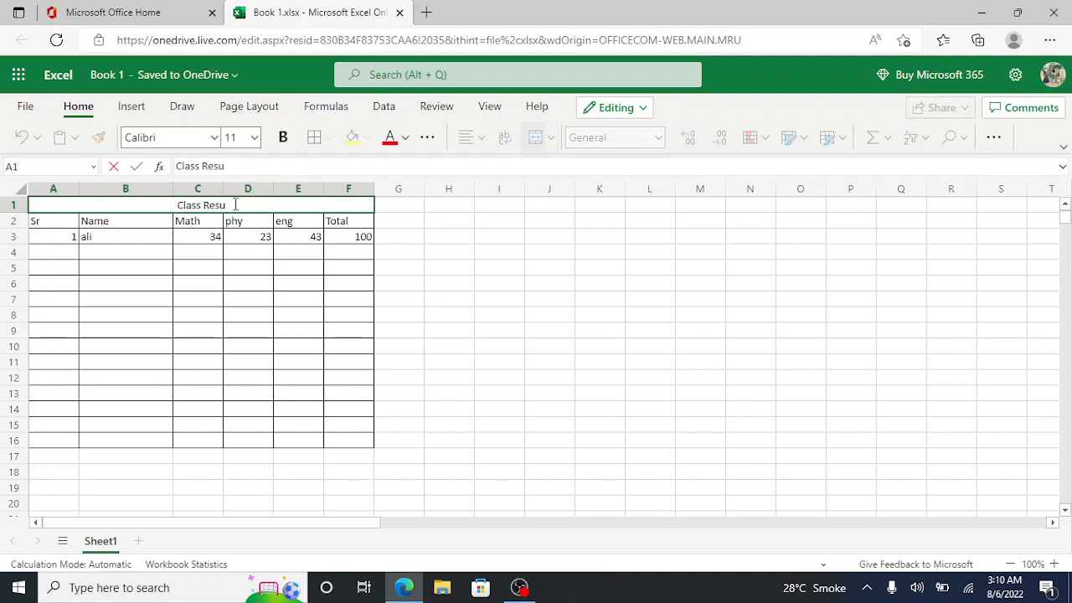
pyautogui.write('lt')
pyautogui.click(291, 263)
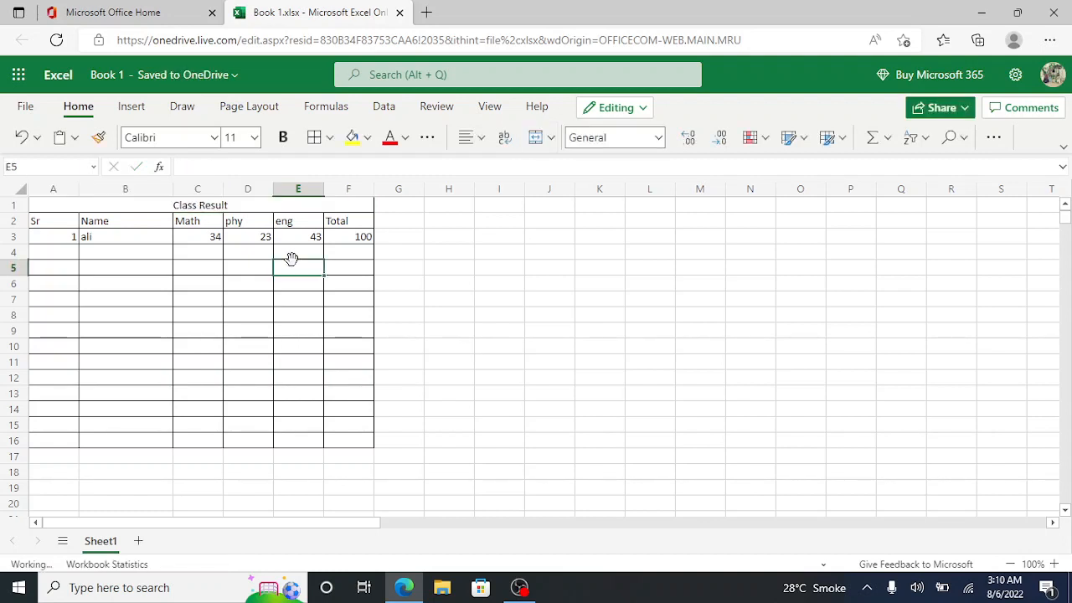
# Step: Extend the bordered table by two columns by applying all borders to the range G1:H16
pyautogui.click(381, 207)
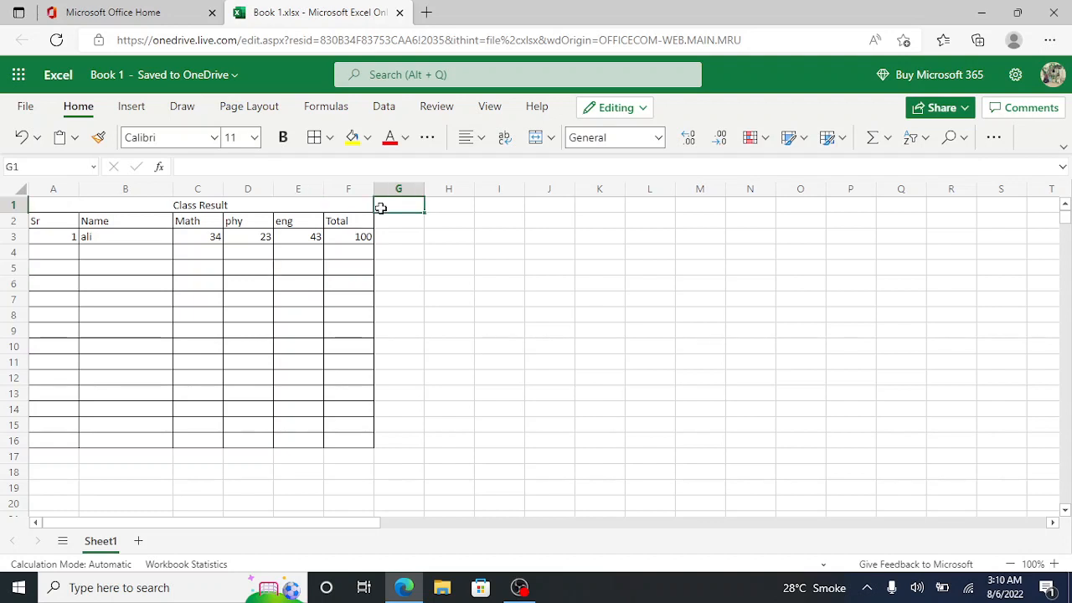
pyautogui.hotkey('shift', 'Down')
pyautogui.hotkey('shift', 'Down')
pyautogui.hotkey('shift', 'Down')
pyautogui.hotkey('shift', 'Down')
pyautogui.hotkey('shift', 'Down')
pyautogui.hotkey('shift', 'Down')
pyautogui.hotkey('shift', 'Down')
pyautogui.hotkey('shift', 'Down')
pyautogui.hotkey('shift', 'Down')
pyautogui.hotkey('shift', 'Down')
pyautogui.hotkey('shift', 'Down')
pyautogui.hotkey('shift', 'Down')
pyautogui.hotkey('shift', 'Down')
pyautogui.hotkey('shift', 'Down')
pyautogui.hotkey('shift', 'Down')
pyautogui.hotkey('shift', 'Down')
pyautogui.hotkey('shift', 'Down')
pyautogui.hotkey('shift', 'Down')
pyautogui.hotkey('shift', 'Down')
pyautogui.hotkey('shift', 'Down')
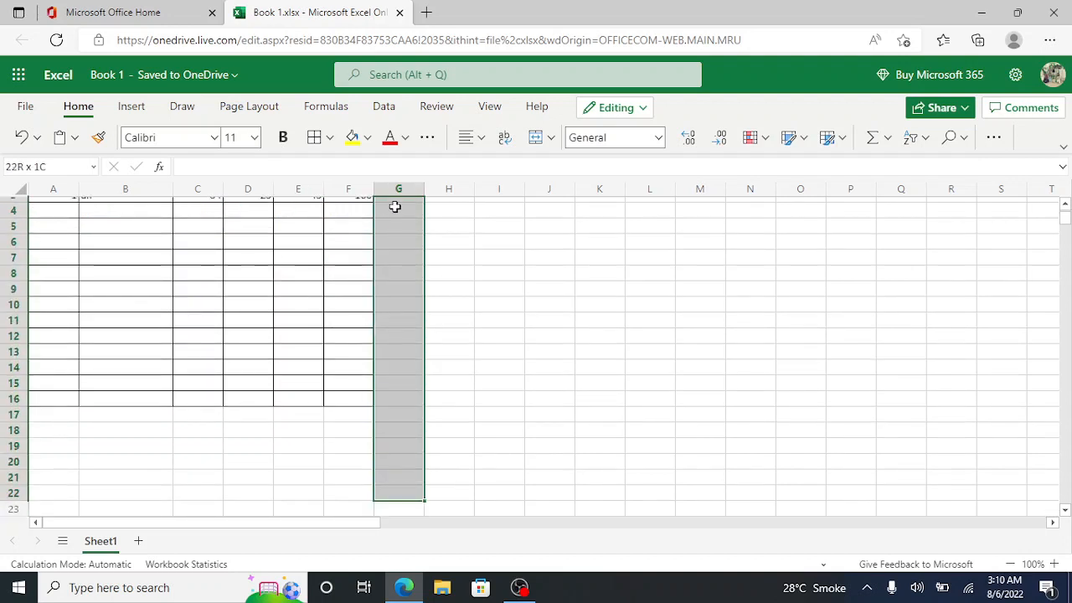
pyautogui.click(395, 207)
pyautogui.hotkey('shift', 'Down')
pyautogui.hotkey('shift', 'Down')
pyautogui.hotkey('shift', 'Down')
pyautogui.hotkey('shift', 'Down')
pyautogui.hotkey('shift', 'Down')
pyautogui.hotkey('shift', 'Down')
pyautogui.hotkey('shift', 'Down')
pyautogui.hotkey('shift', 'Down')
pyautogui.hotkey('shift', 'Down')
pyautogui.hotkey('shift', 'Down')
pyautogui.hotkey('shift', 'Down')
pyautogui.hotkey('shift', 'Down')
pyautogui.hotkey('shift', 'Down')
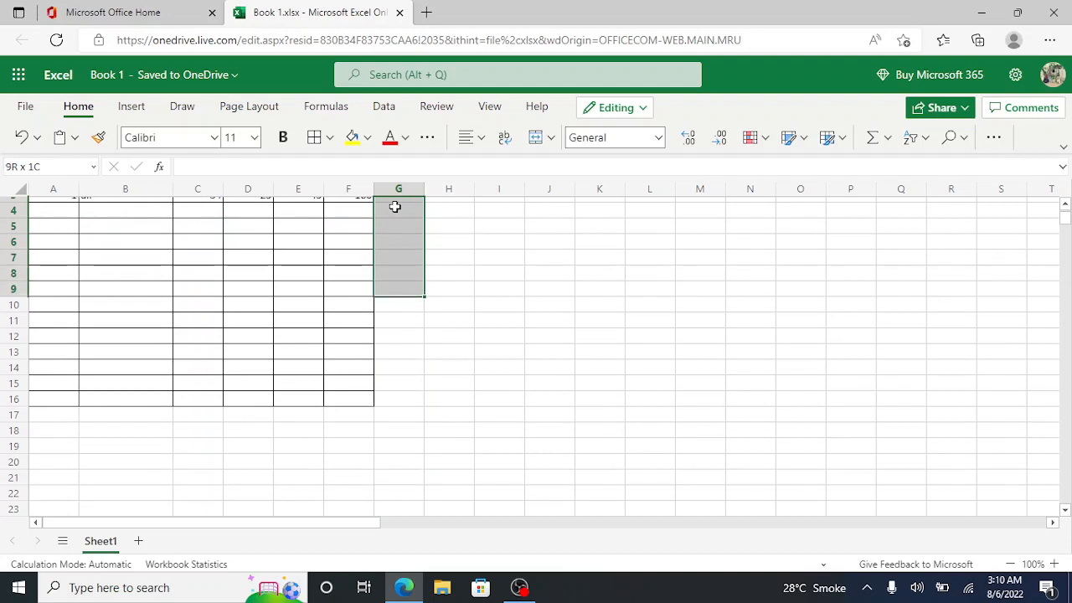
pyautogui.hotkey('shift', 'Down')
pyautogui.hotkey('shift', 'Down')
pyautogui.keyDown('shift'); pyautogui.click(396, 207); pyautogui.keyUp('shift')
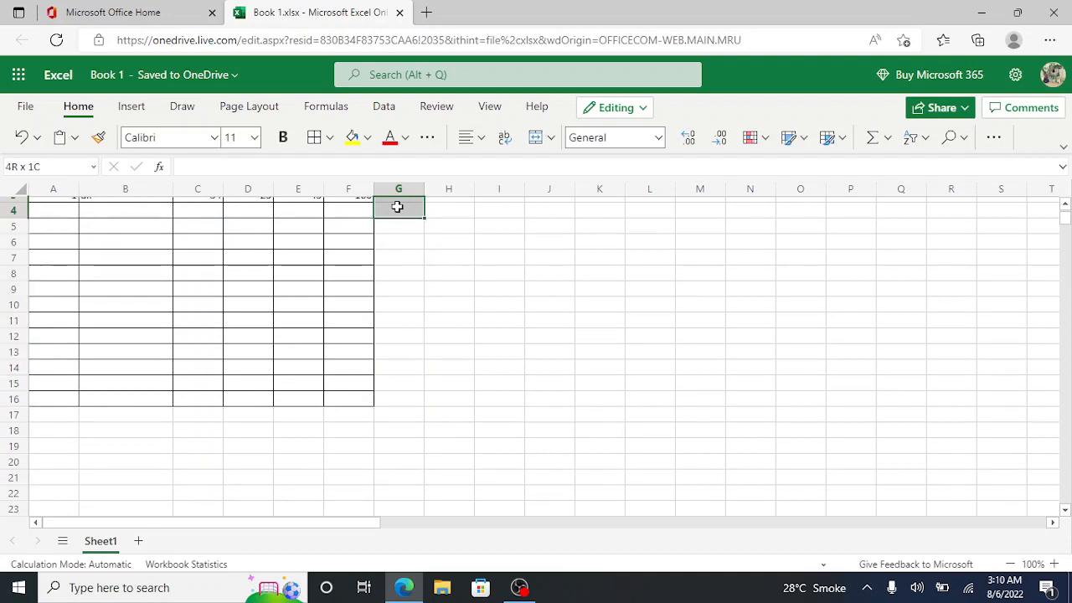
pyautogui.hotkey('shift', 'Right')
pyautogui.hotkey('shift', 'Down')
pyautogui.hotkey('shift', 'Down')
pyautogui.hotkey('shift', 'Down')
pyautogui.hotkey('shift', 'Down')
pyautogui.hotkey('shift', 'Down')
pyautogui.hotkey('shift', 'Down')
pyautogui.hotkey('shift', 'Down')
pyautogui.hotkey('shift', 'Down')
pyautogui.hotkey('shift', 'Down')
pyautogui.hotkey('shift', 'Down')
pyautogui.hotkey('shift', 'Down')
pyautogui.hotkey('shift', 'Down')
pyautogui.hotkey('shift', 'Down')
pyautogui.hotkey('shift', 'Down')
pyautogui.hotkey('shift', 'Down')
pyautogui.hotkey('shift', 'Down')
pyautogui.hotkey('shift', 'Down')
pyautogui.hotkey('shift', 'Down')
pyautogui.hotkey('shift', 'Down')
pyautogui.hotkey('shift', 'Down')
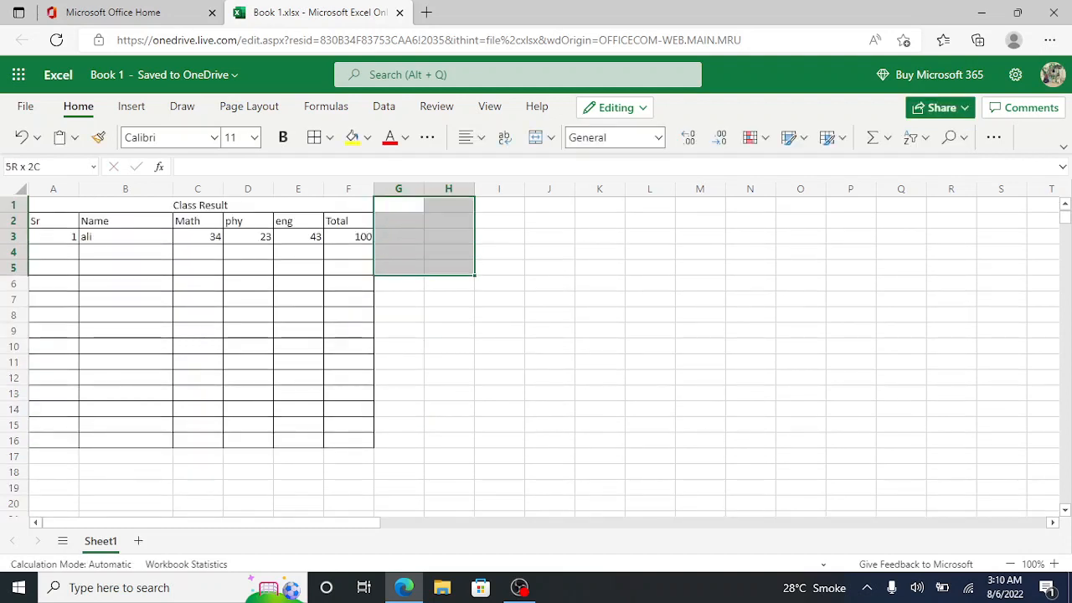
pyautogui.hotkey('shift', 'Up')
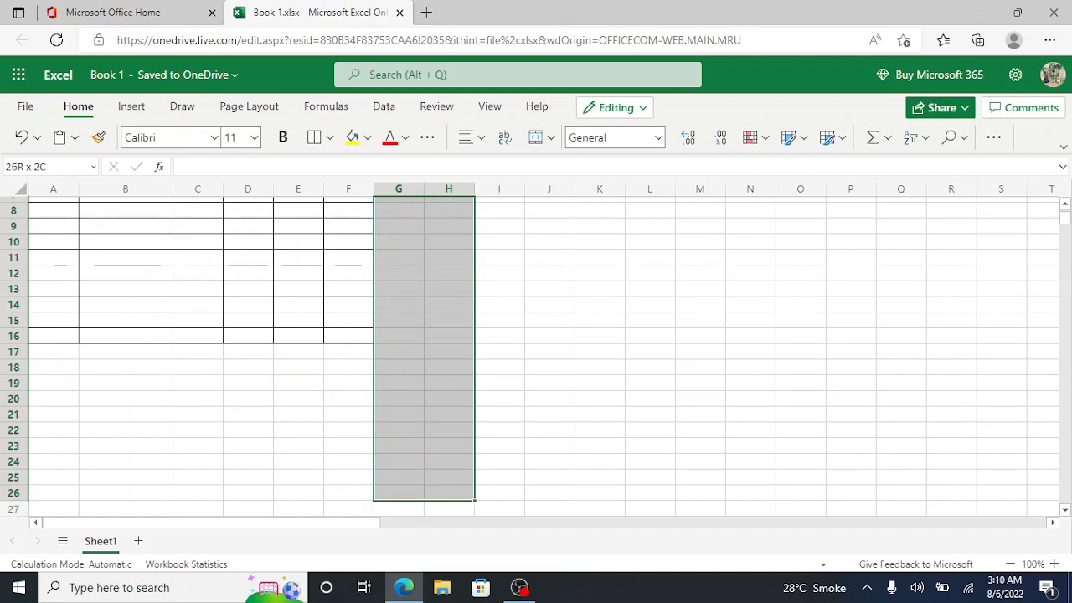
pyautogui.hotkey('shift', 'Up')
pyautogui.hotkey('shift', 'Up')
pyautogui.hotkey('shift', 'Up')
pyautogui.hotkey('shift', 'Up')
pyautogui.hotkey('shift', 'Up')
pyautogui.hotkey('shift', 'Up')
pyautogui.hotkey('shift', 'Up')
pyautogui.hotkey('shift', 'Up')
pyautogui.hotkey('shift', 'Up')
pyautogui.hotkey('shift', 'Up')
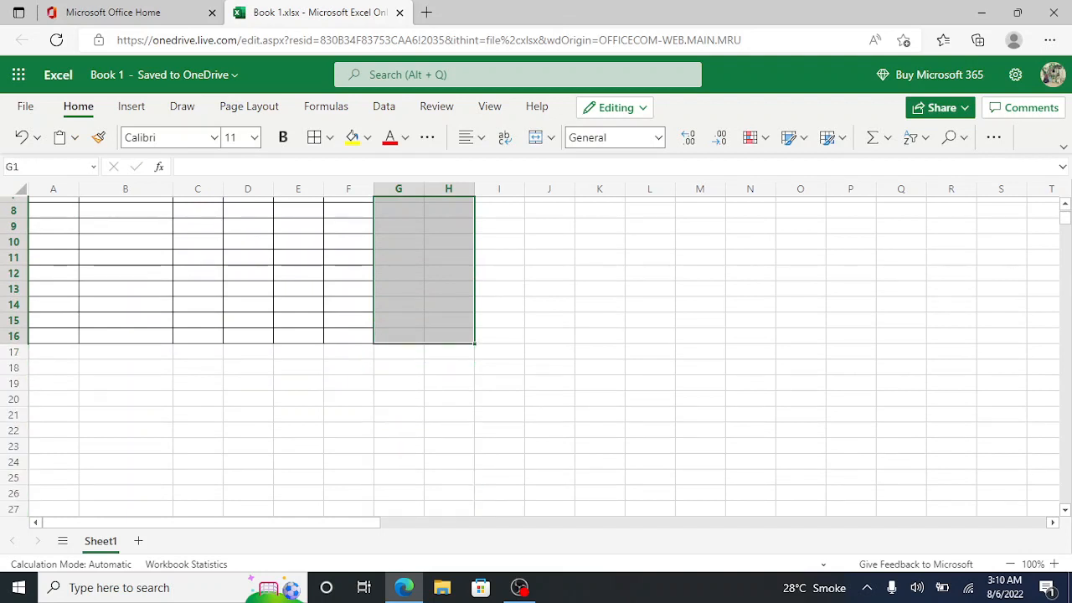
pyautogui.click(314, 138)
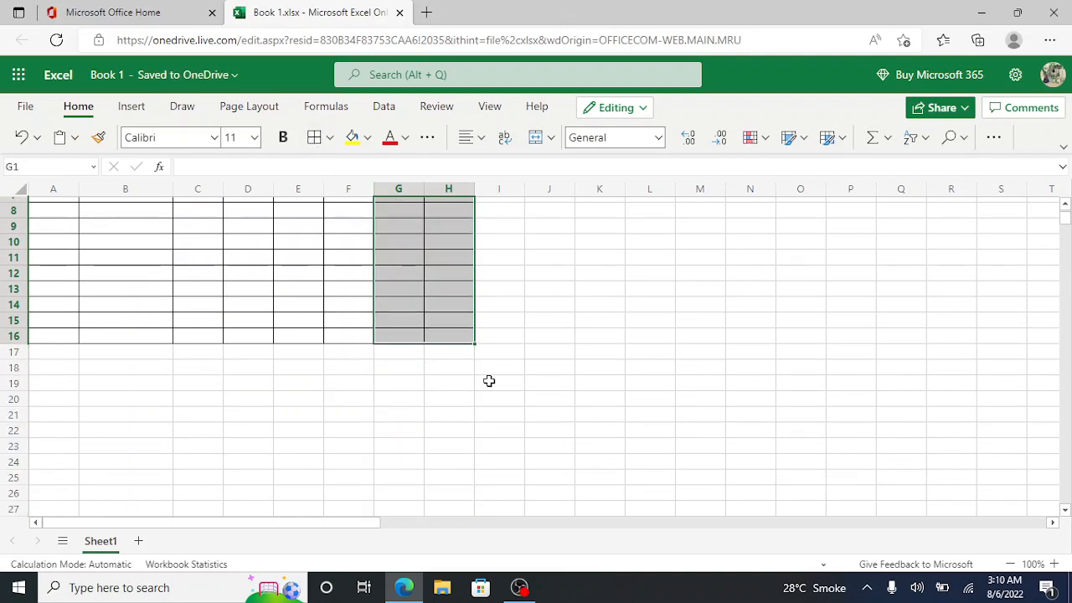
# Step: Re-merge and center the Class Result title across cells A1:H1
pyautogui.scroll(3, 489, 381)
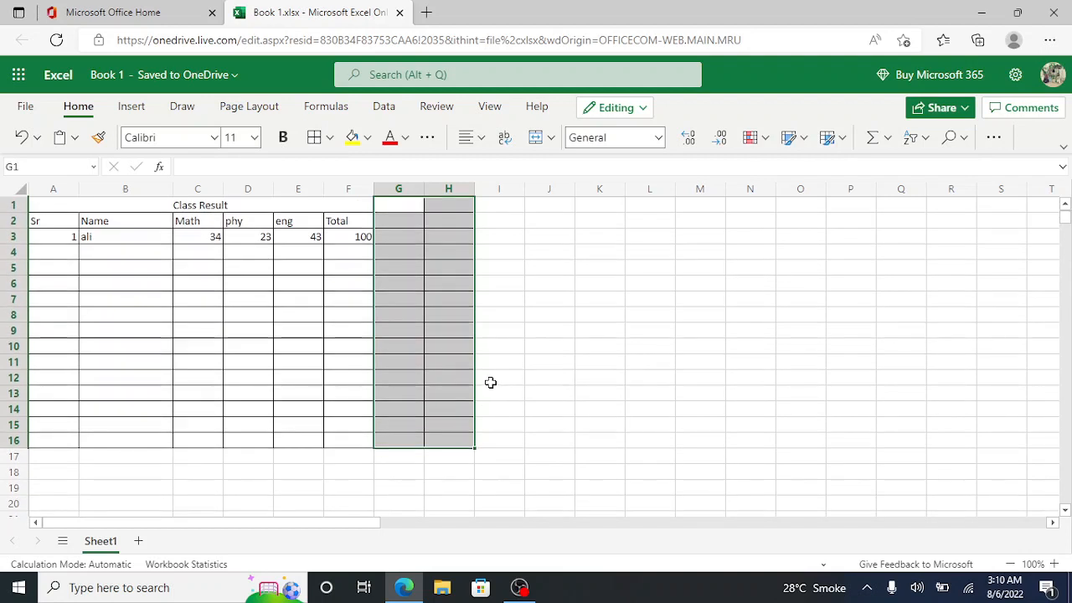
pyautogui.click(337, 206)
pyautogui.hotkey('shift', 'Right')
pyautogui.hotkey('shift', 'Right')
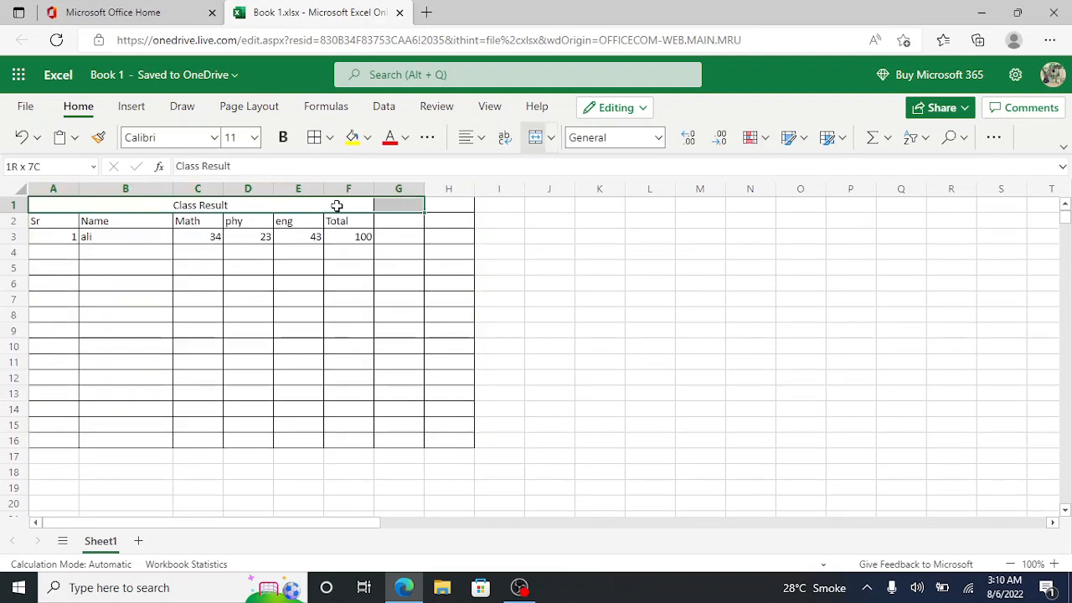
pyautogui.click(533, 142)
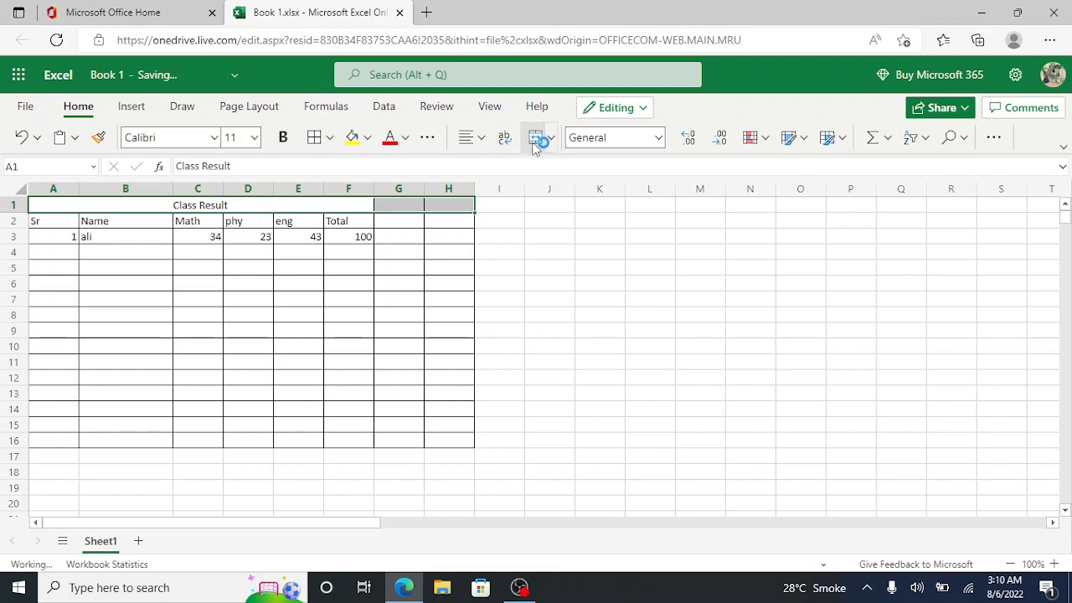
pyautogui.click(533, 146)
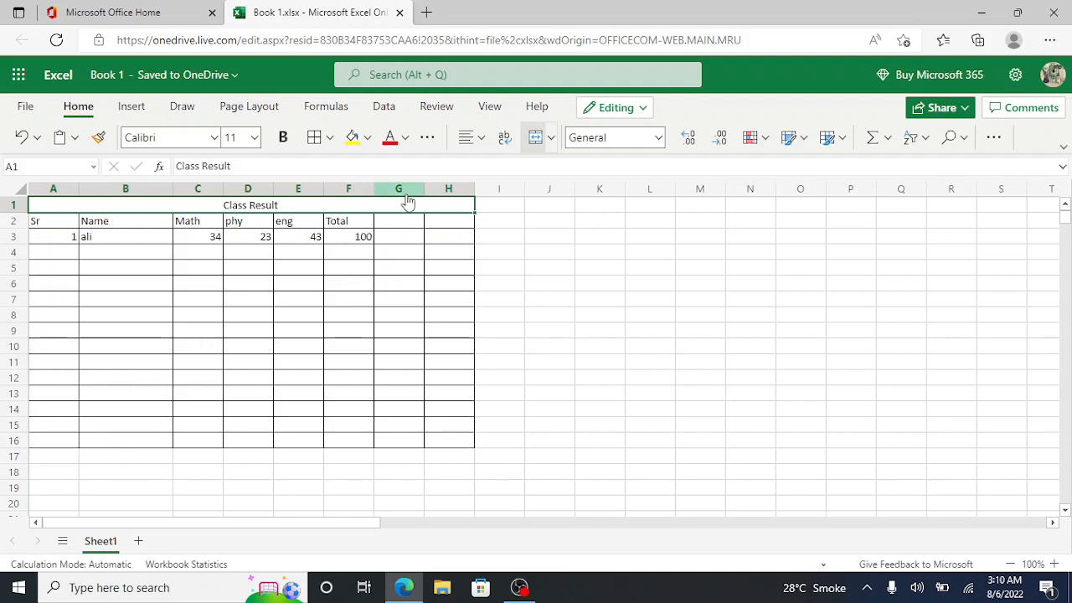
# Step: Add the column headers Graded in cell G2 and Position in cell H2
pyautogui.click(402, 222)
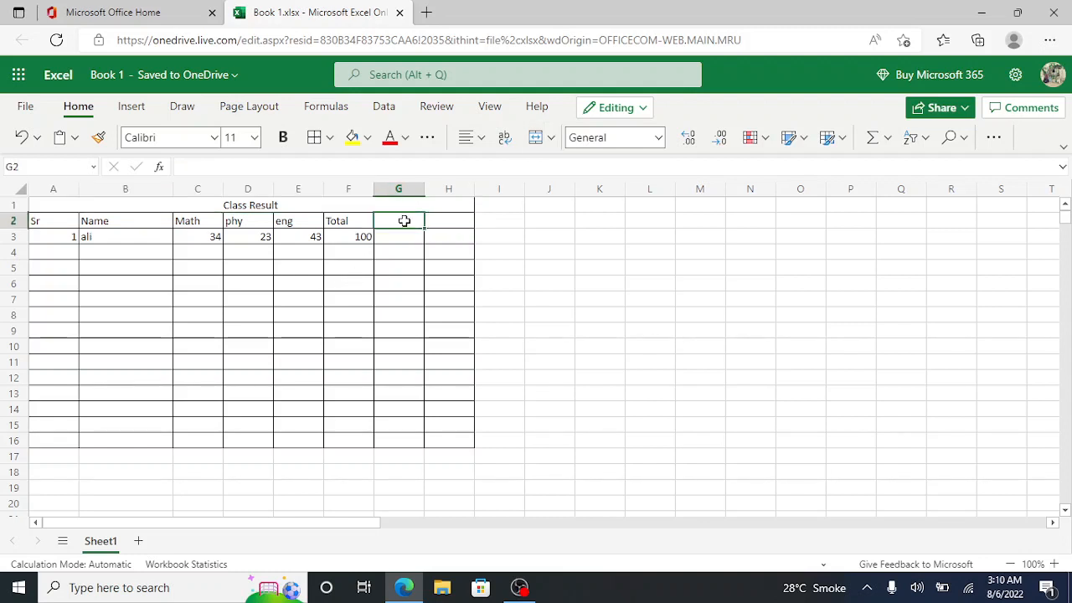
pyautogui.write('Graded')
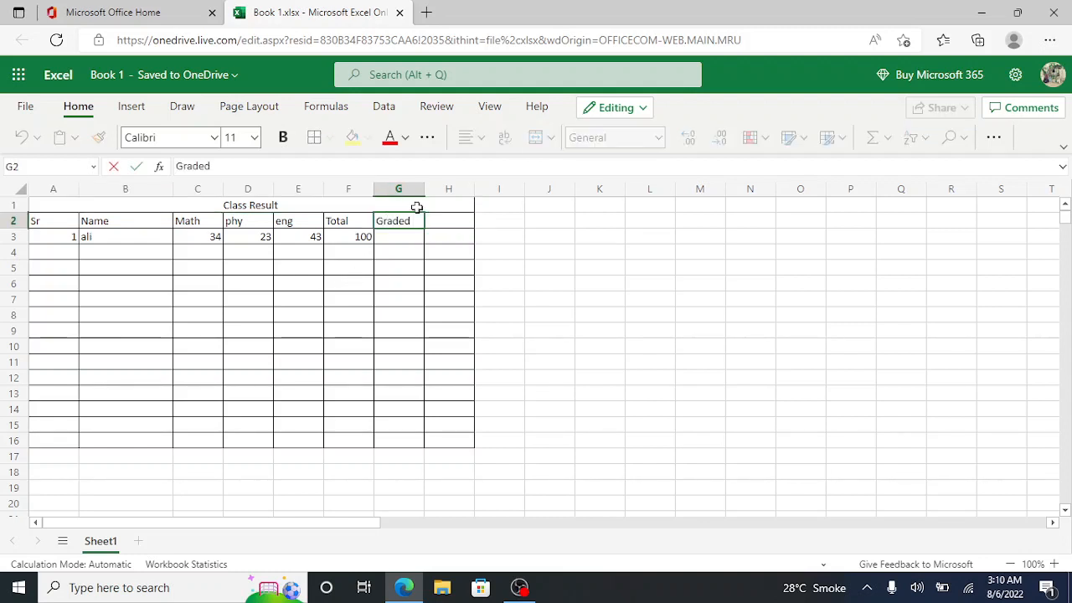
pyautogui.click(434, 223)
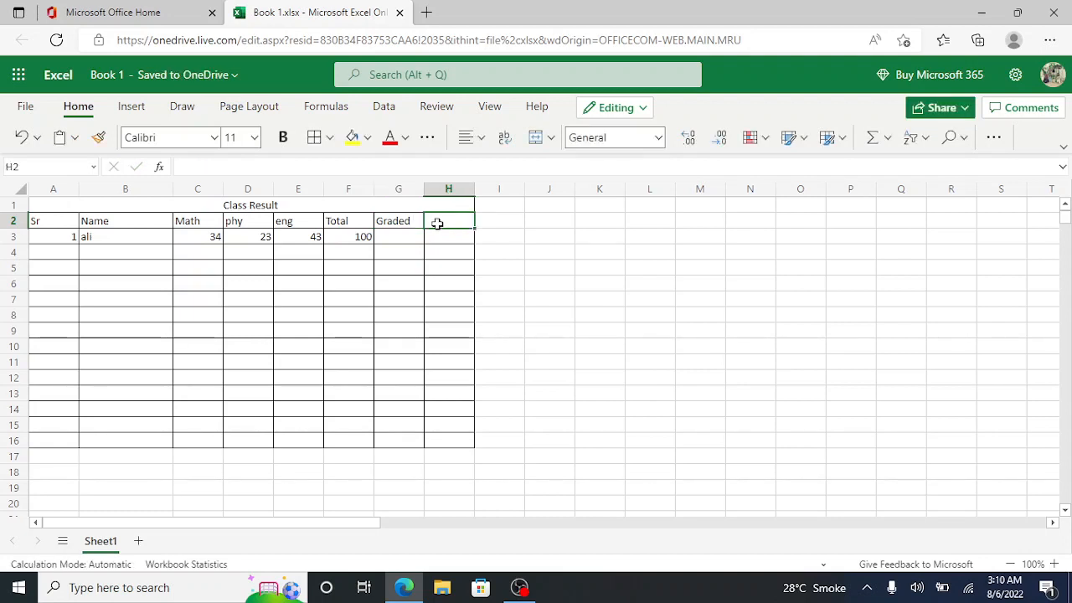
pyautogui.write('Position')
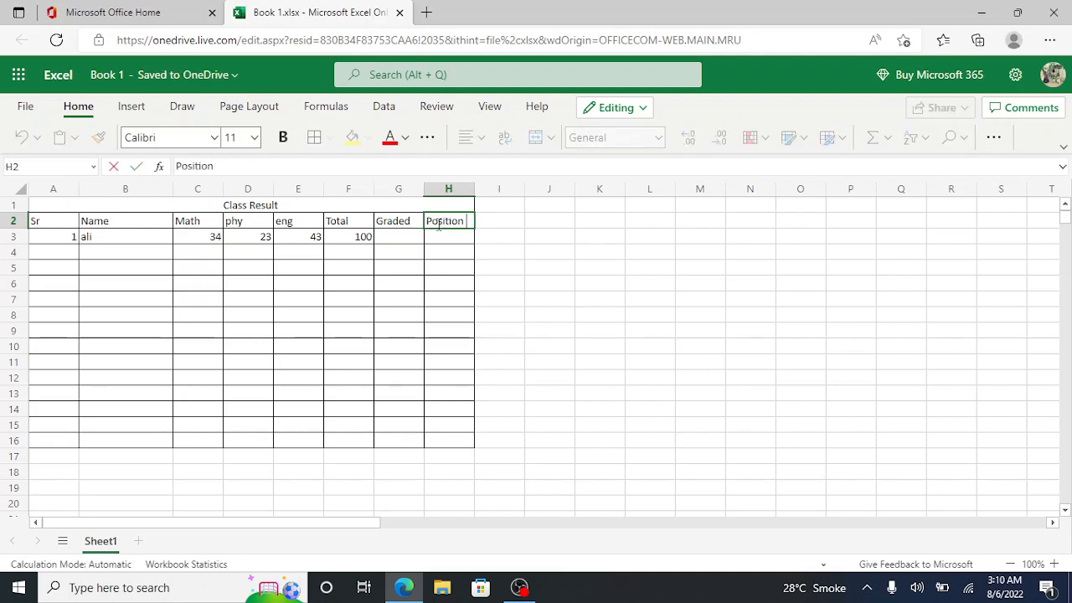
pyautogui.press('Return')
pyautogui.click(220, 249)
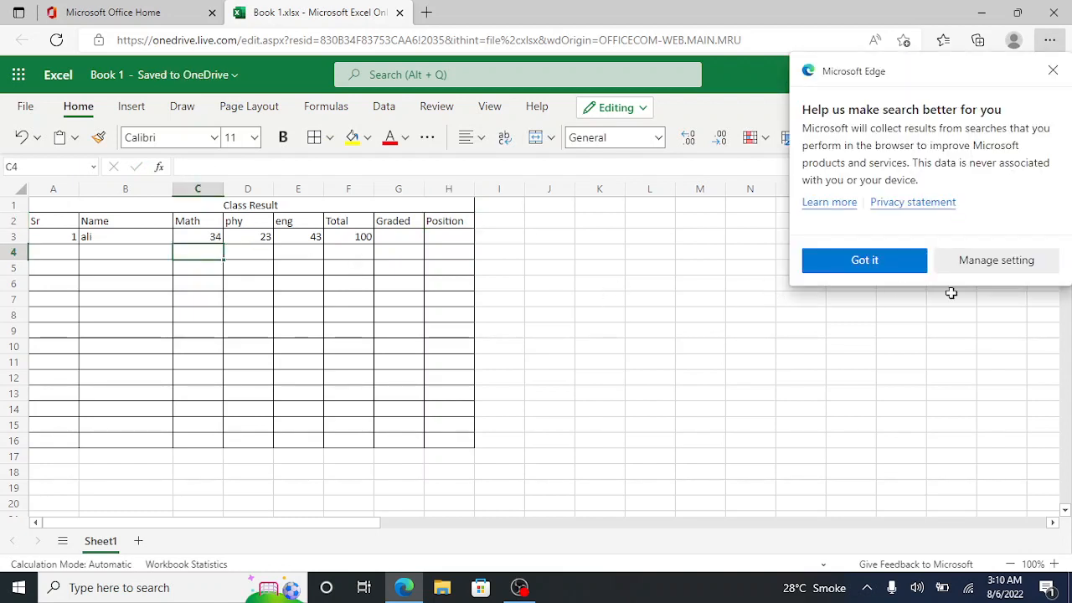
pyautogui.click(1053, 70)
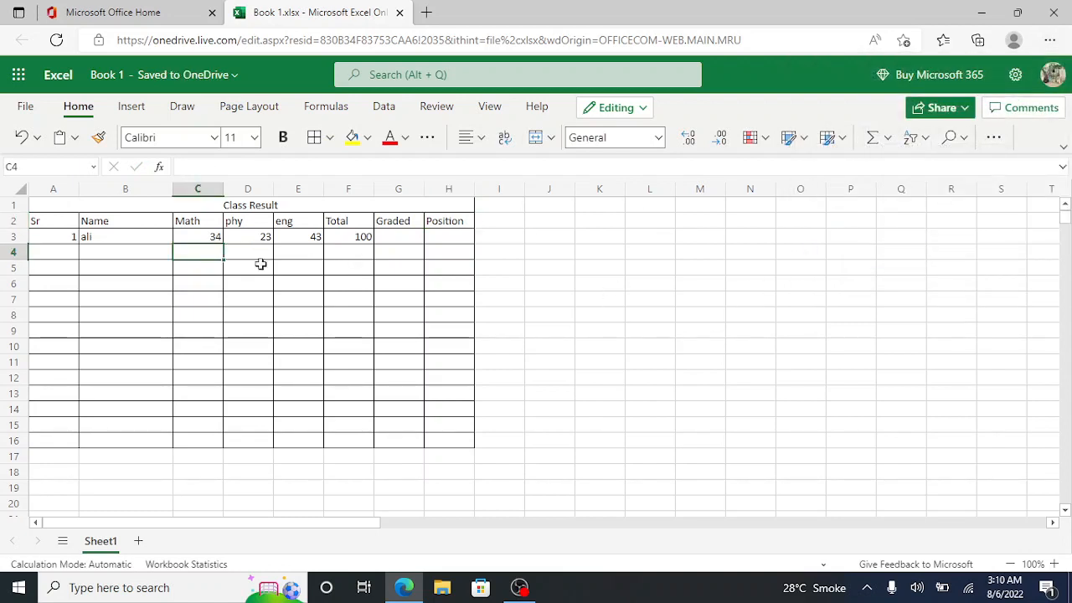
# Step: Enter the placeholder ?? in the first student's Graded cell G3 and Position cell H3
pyautogui.click(412, 240)
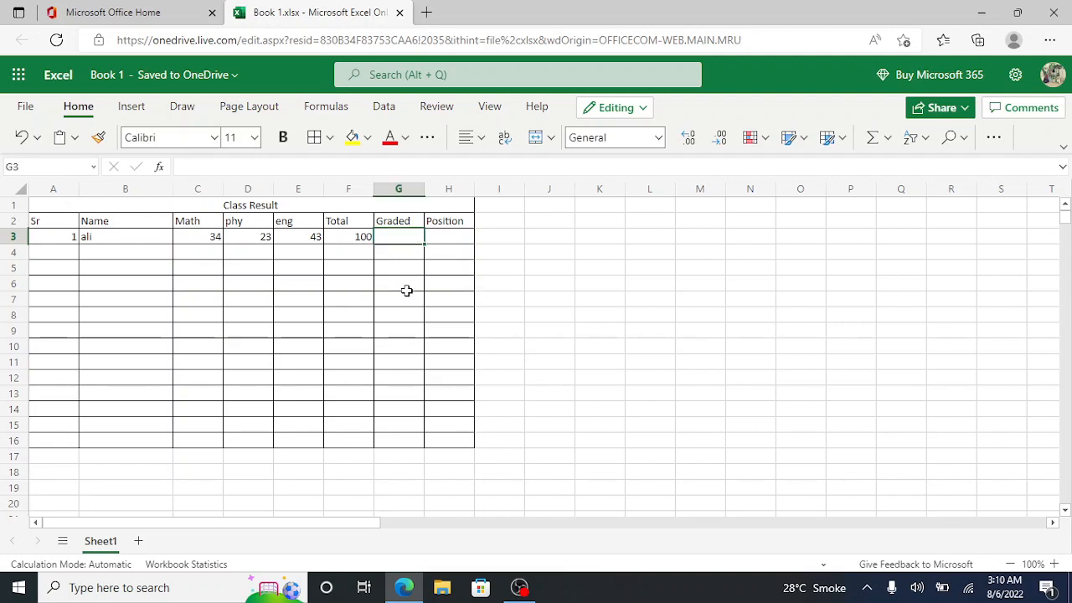
pyautogui.write('??')
pyautogui.click(444, 237)
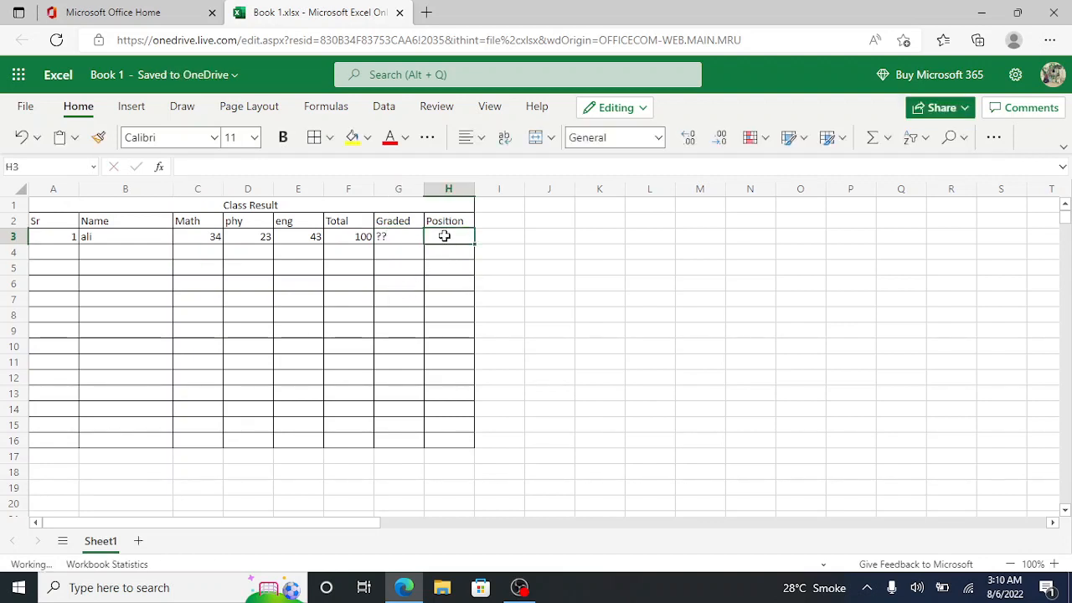
pyautogui.write('??')
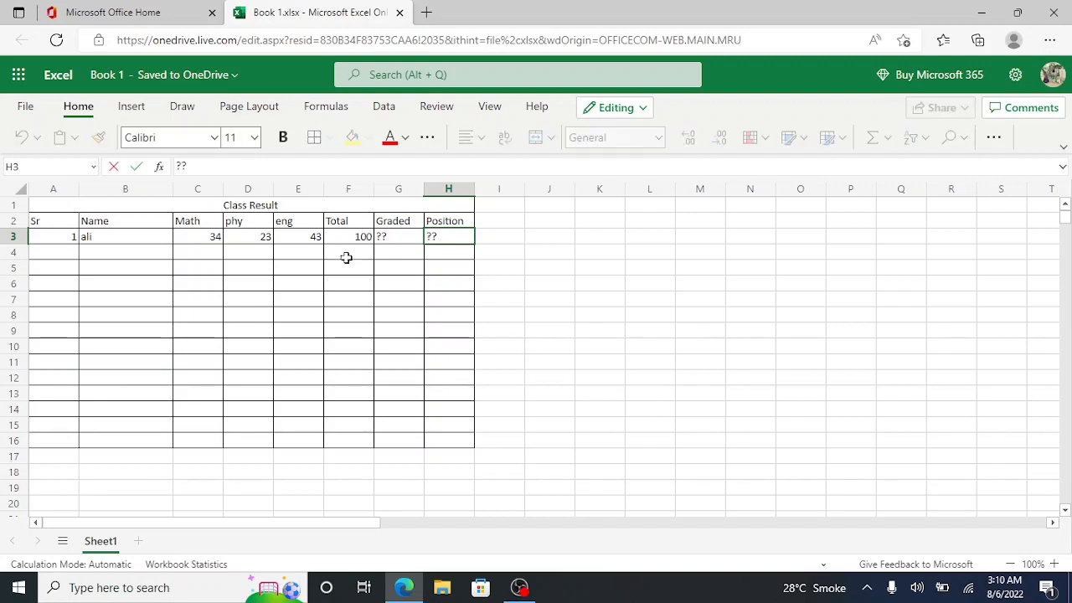
pyautogui.click(53, 249)
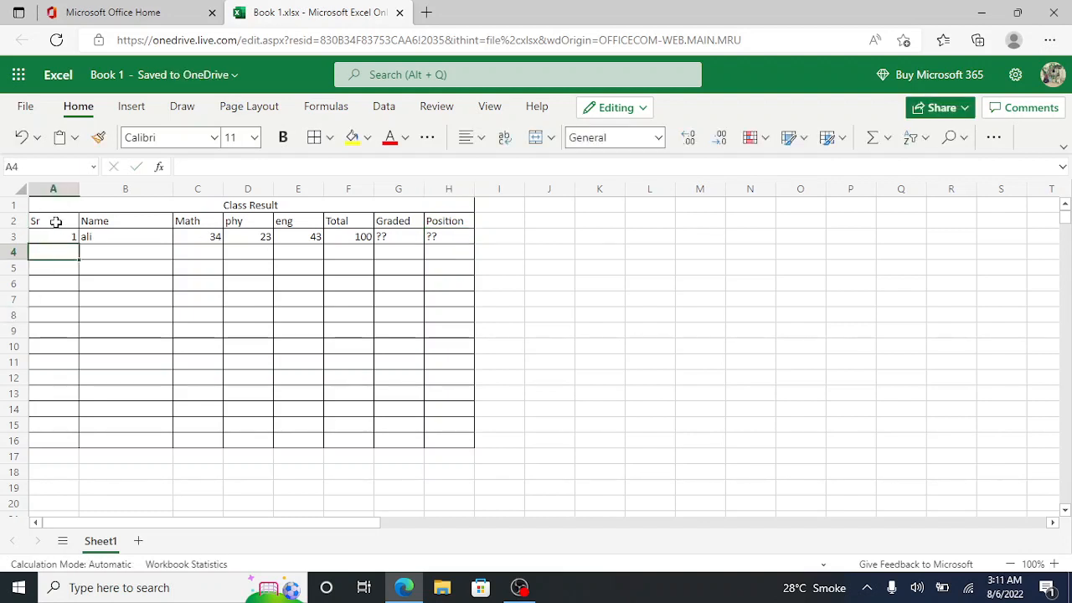
# Step: Replace the Sr column header in cell A2 with Roll No
pyautogui.click(53, 221)
pyautogui.doubleClick(59, 222)
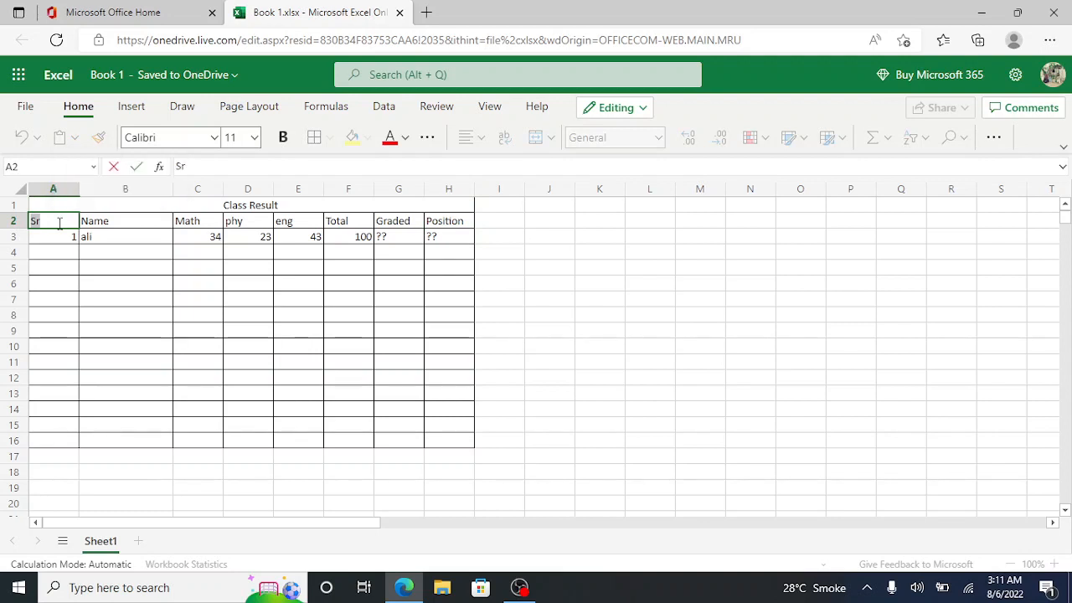
pyautogui.write('Roll No')
pyautogui.press('Return')
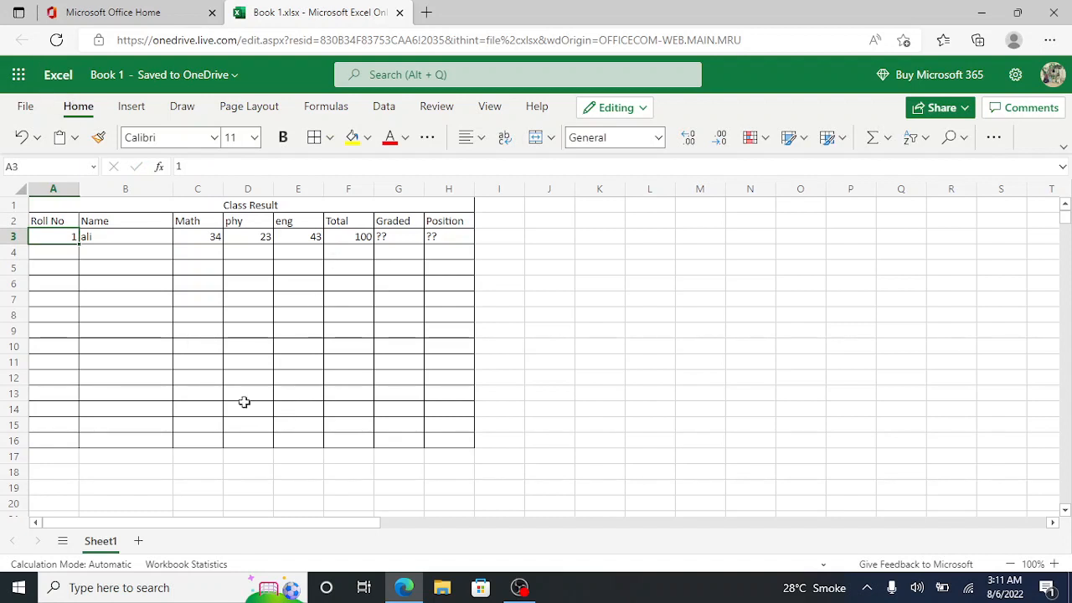
pyautogui.click(73, 251)
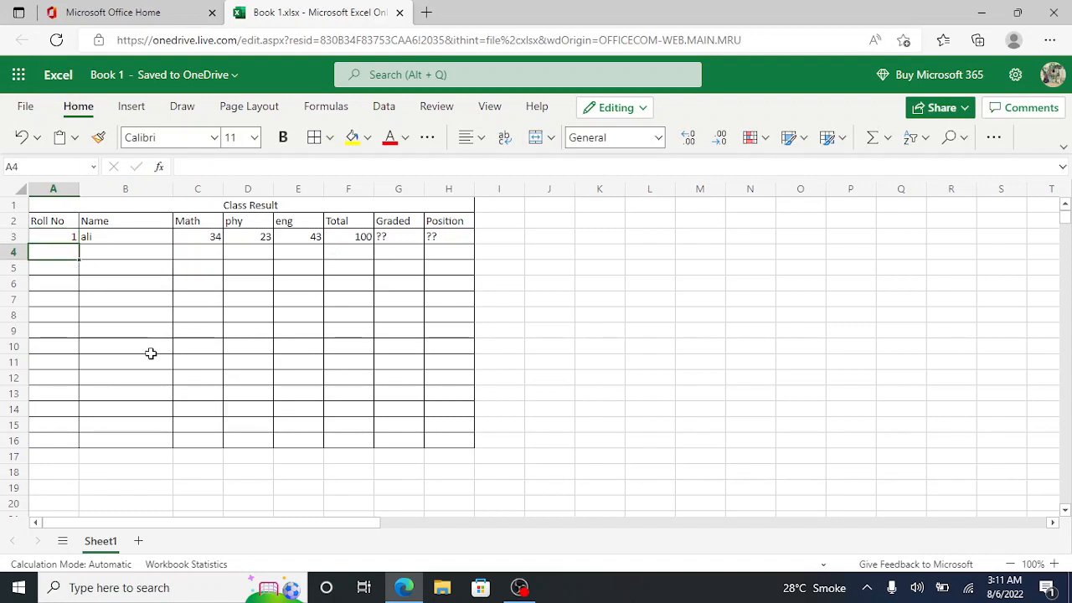
# Step: Switch to the Windows desktop by minimizing the open windows and create a new text document named test
pyautogui.click(976, 14)
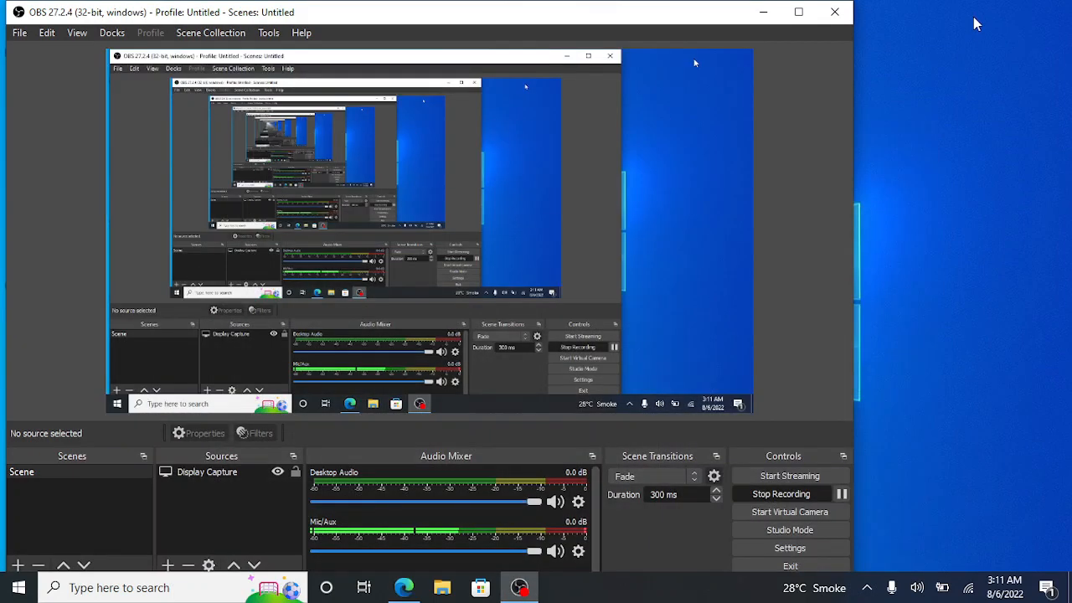
pyautogui.click(778, 15)
pyautogui.rightClick(651, 226)
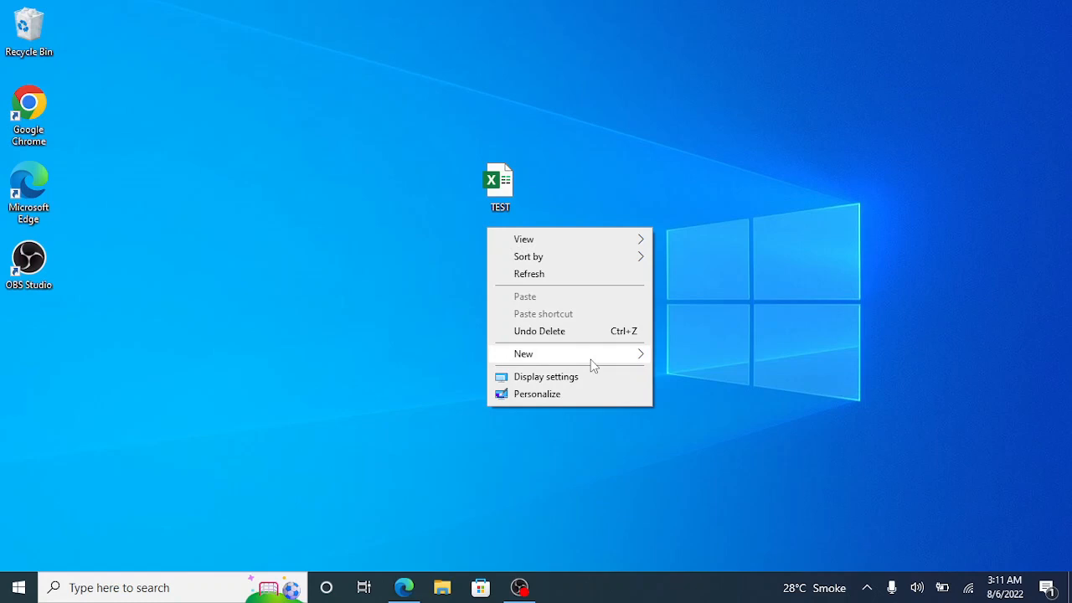
pyautogui.moveTo(607, 363)
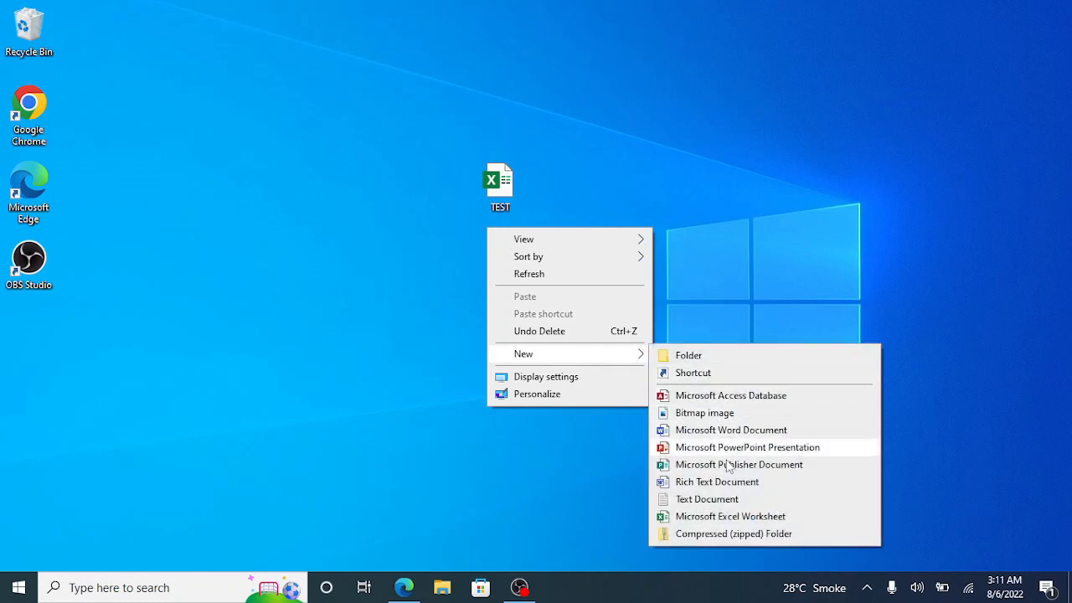
pyautogui.click(735, 498)
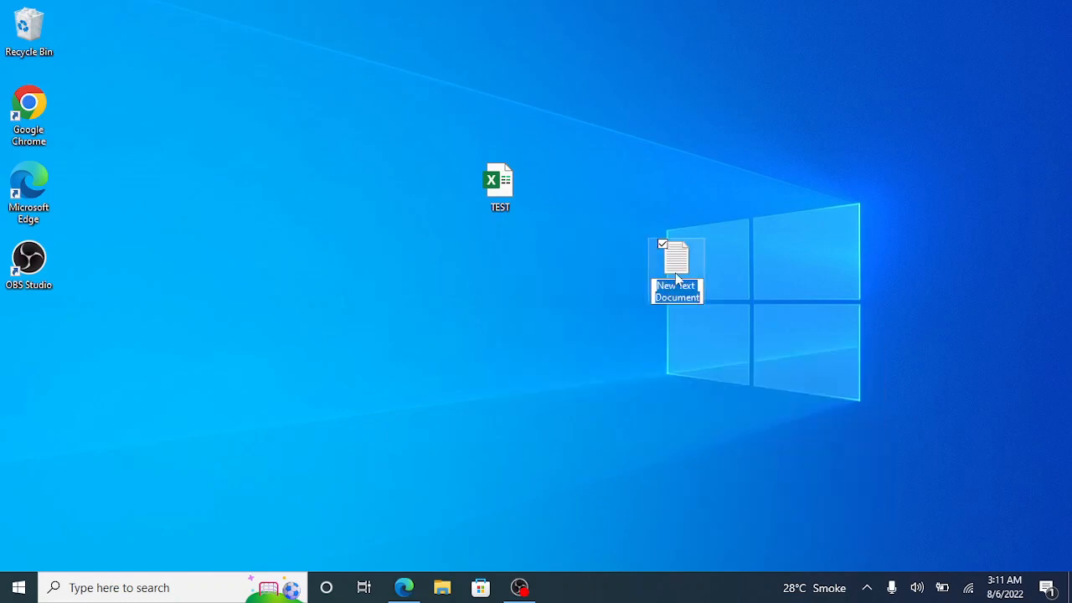
pyautogui.write('test')
pyautogui.press('Return')
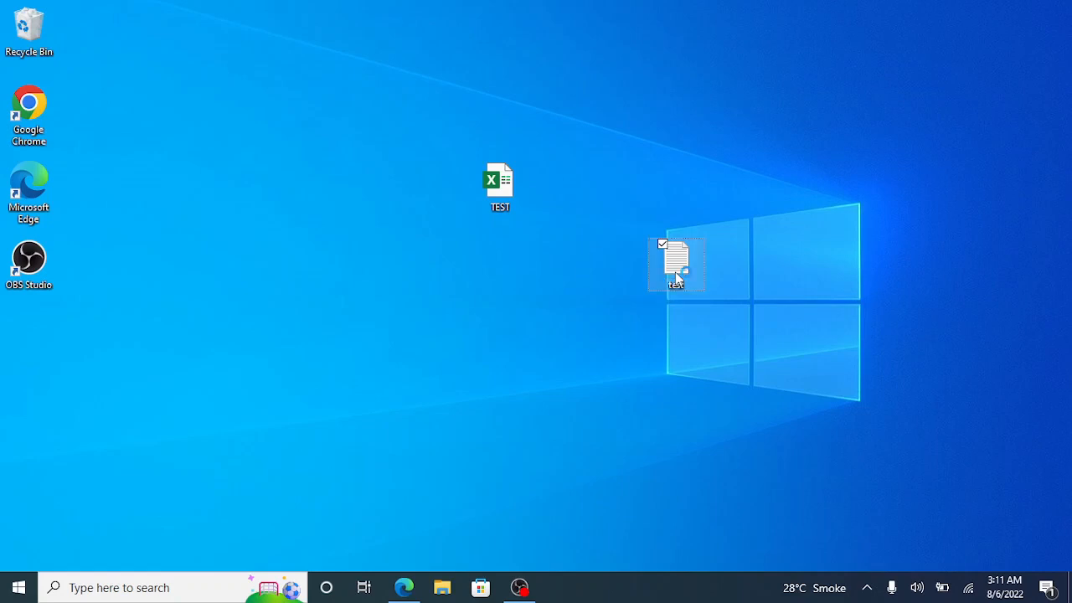
# Step: Open the test text document in Notepad and write the line "This Was First Lecture see next"
pyautogui.doubleClick(655, 285)
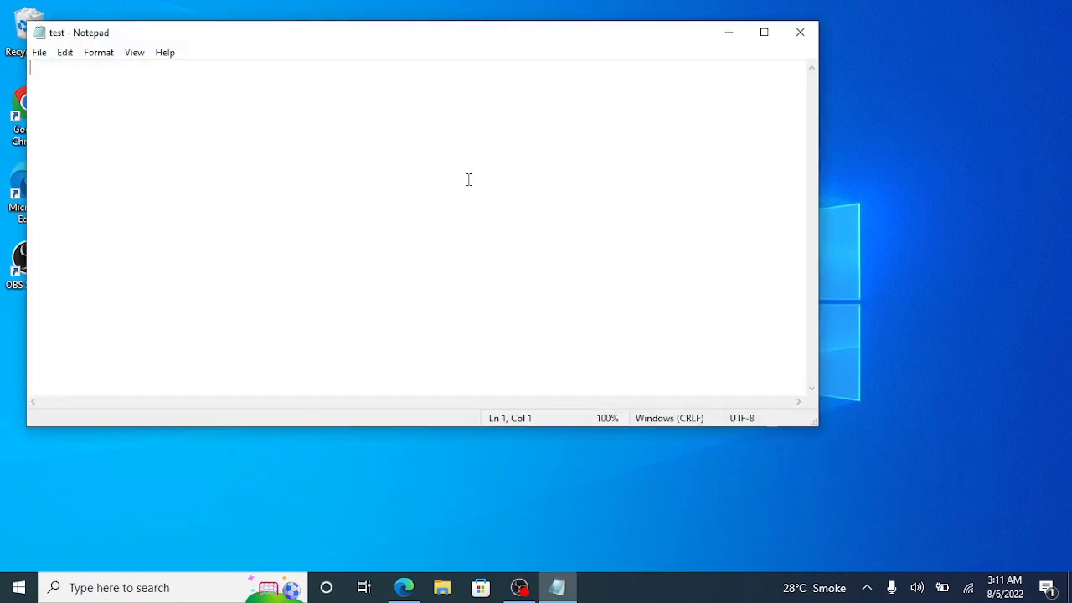
pyautogui.hotkey('shift', 'F10')
pyautogui.press('Escape')
pyautogui.write('This ')
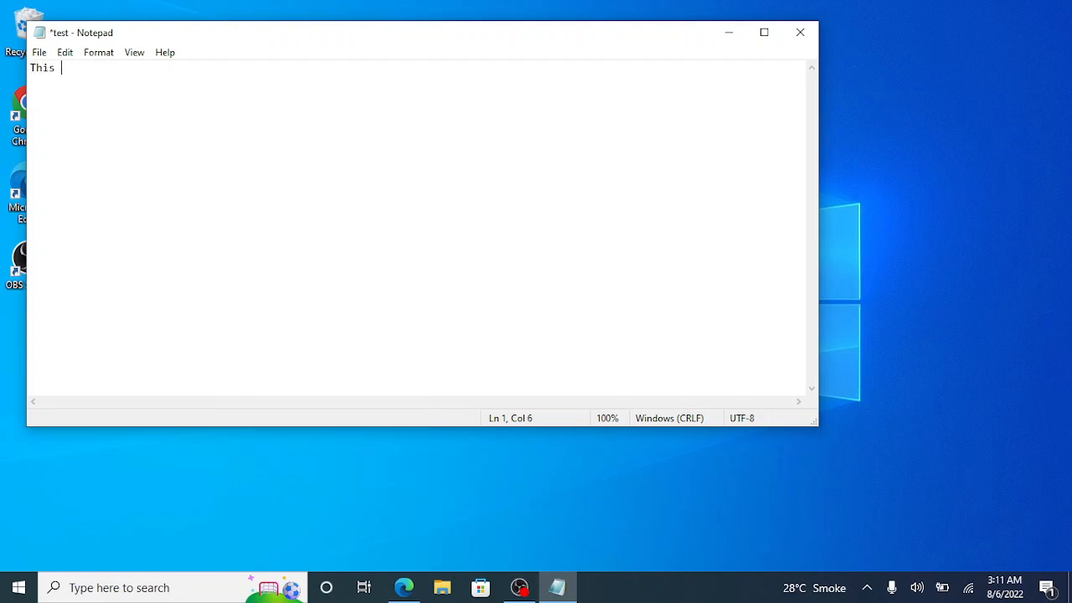
pyautogui.write('Was Firs')
pyautogui.write('t ')
pyautogui.write('Lecture ')
pyautogui.write('n')
pyautogui.write('ee next')
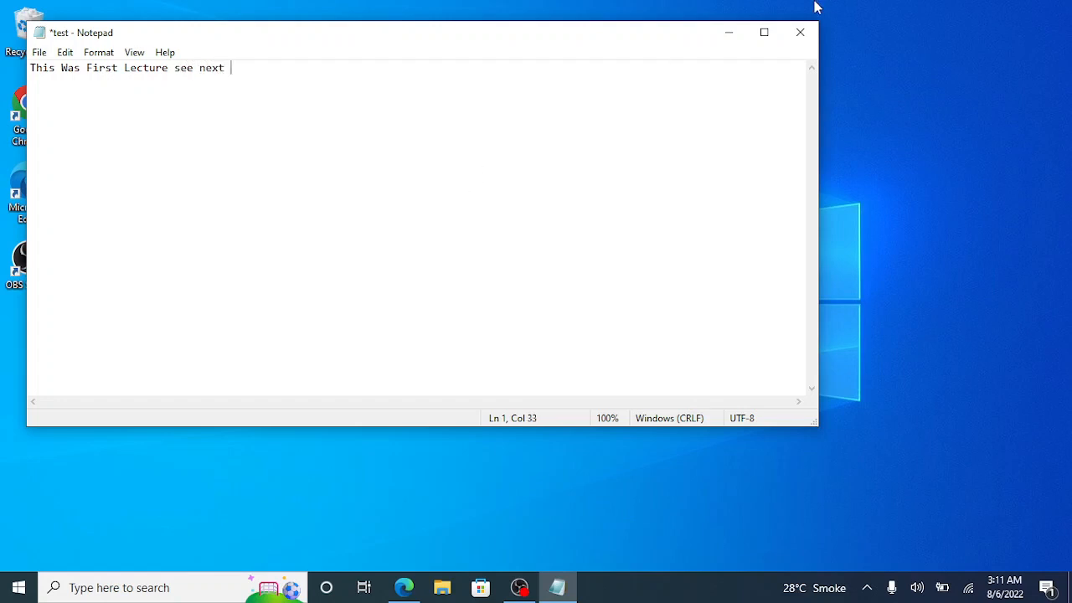
pyautogui.click(519, 587)
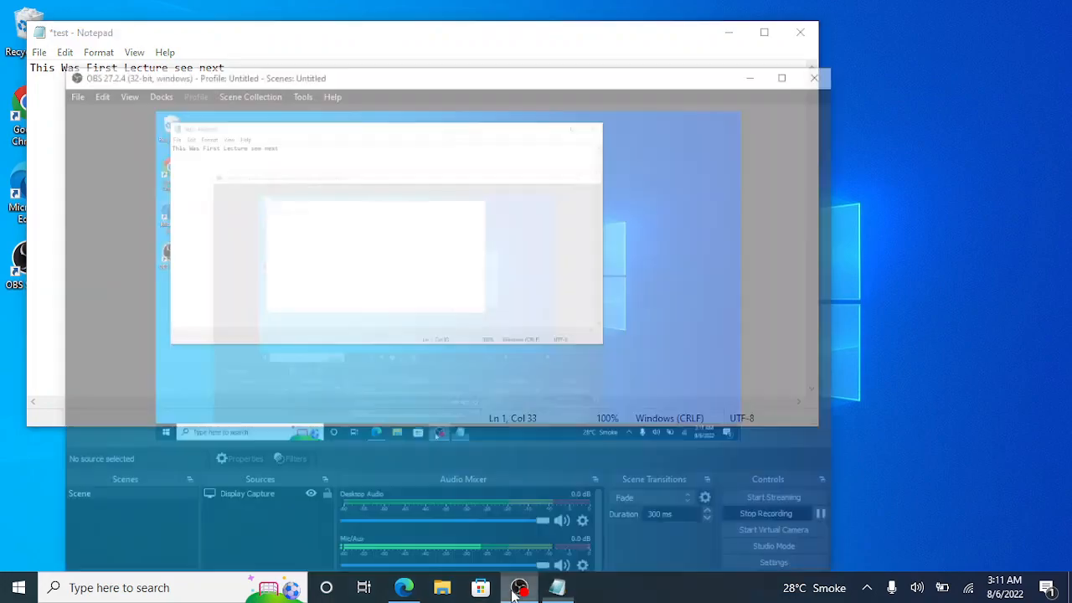